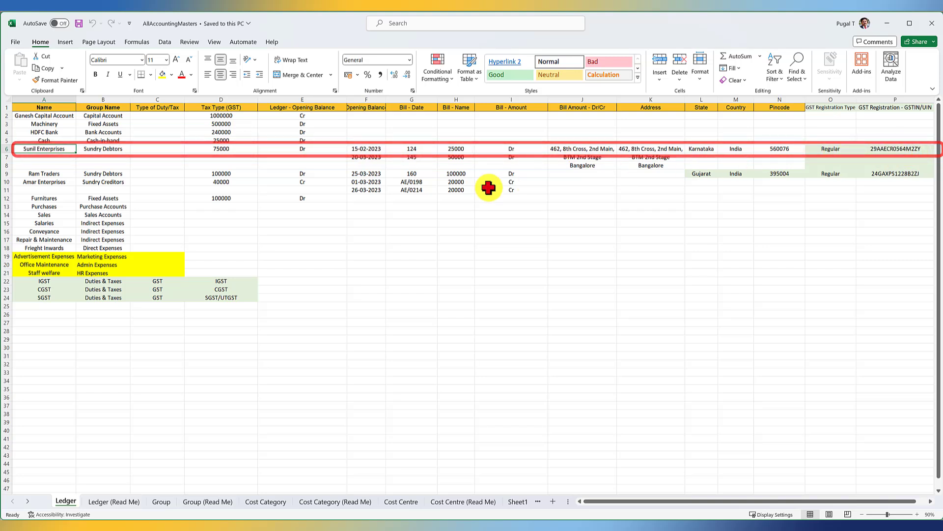
- Compare the GST registration columns in the Ledger sheet with the GST Registration Type and GSTIN/UIN fields in Ledger (Read Me)
click(49, 175)
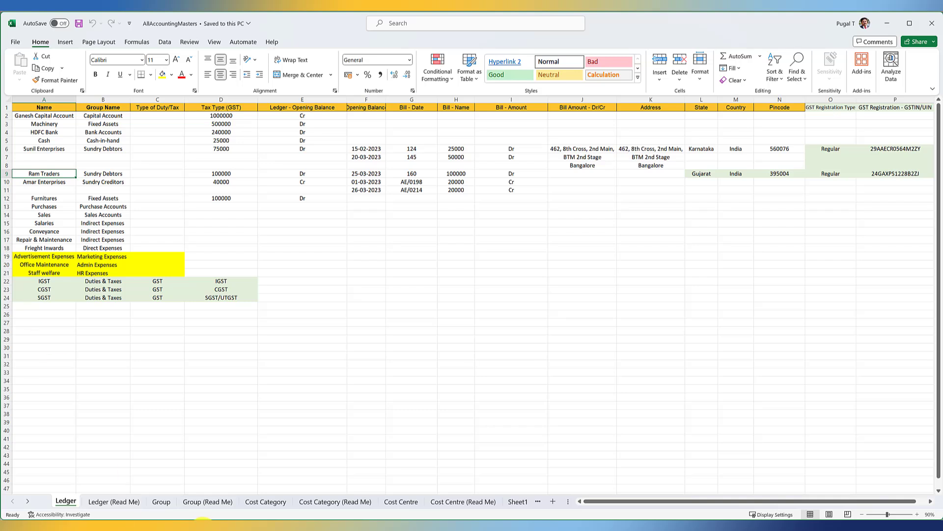
click(112, 502)
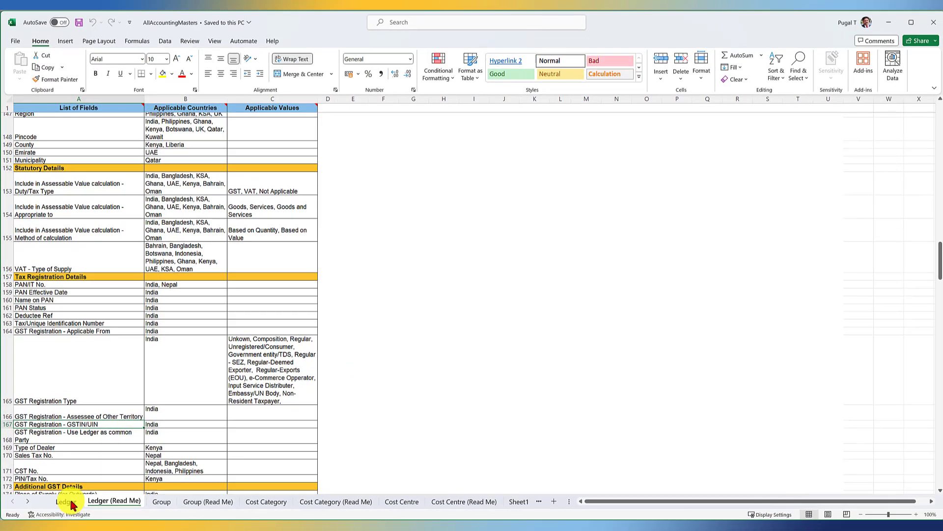
click(97, 487)
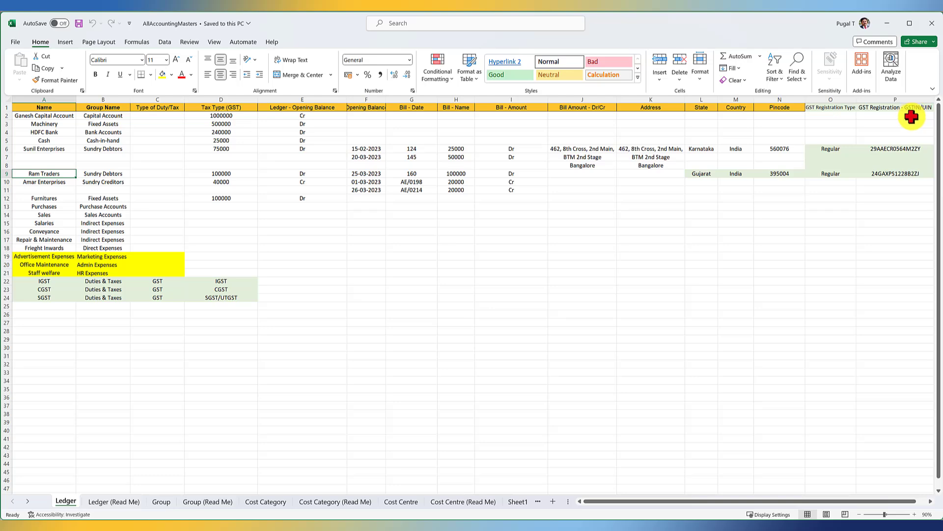
click(122, 500)
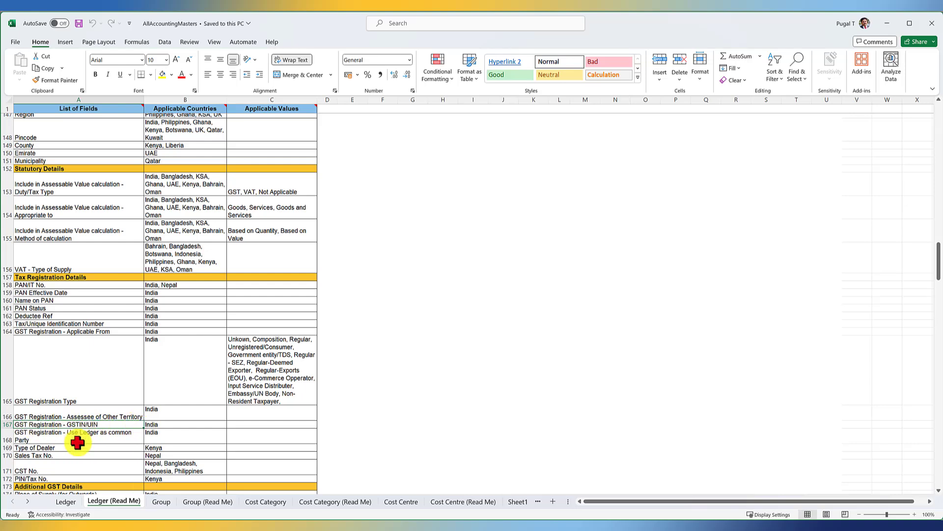
click(66, 502)
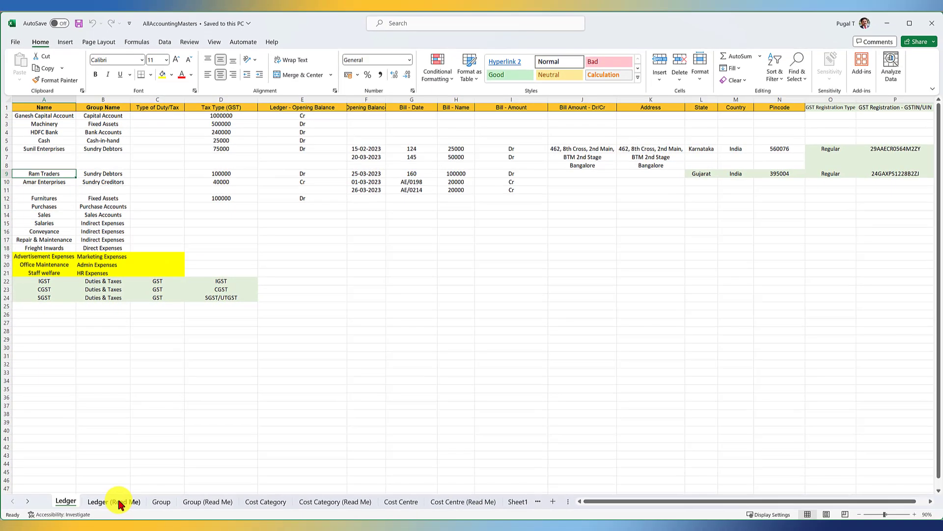
- Look up the applicable values for Type of Duty/Tax and Tax Type (GST) in Ledger (Read Me), and return to the Ledger sheet
click(119, 501)
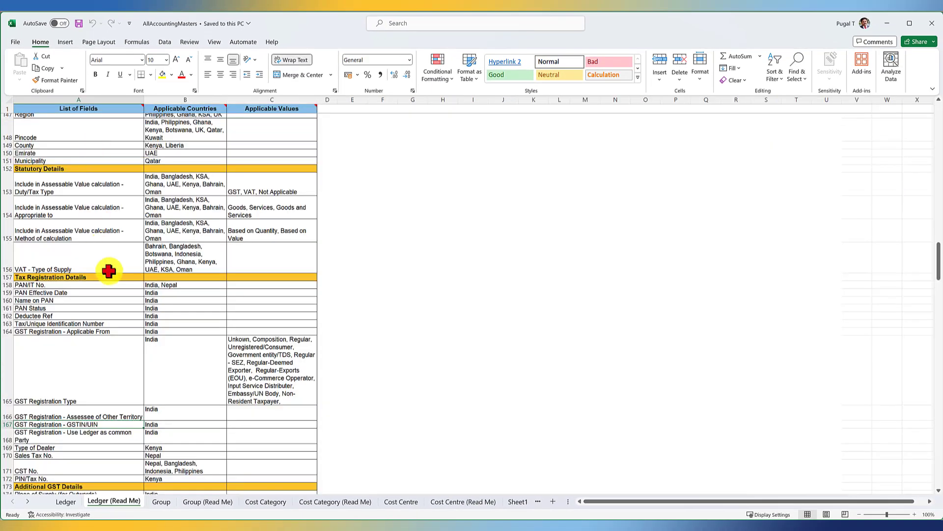
scroll(94, 287, up, 5)
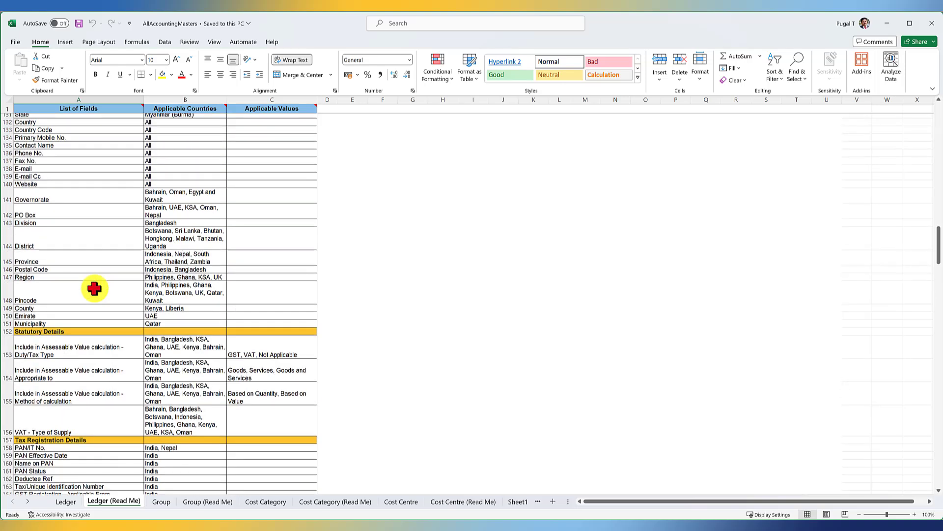
scroll(47, 292, up, 20)
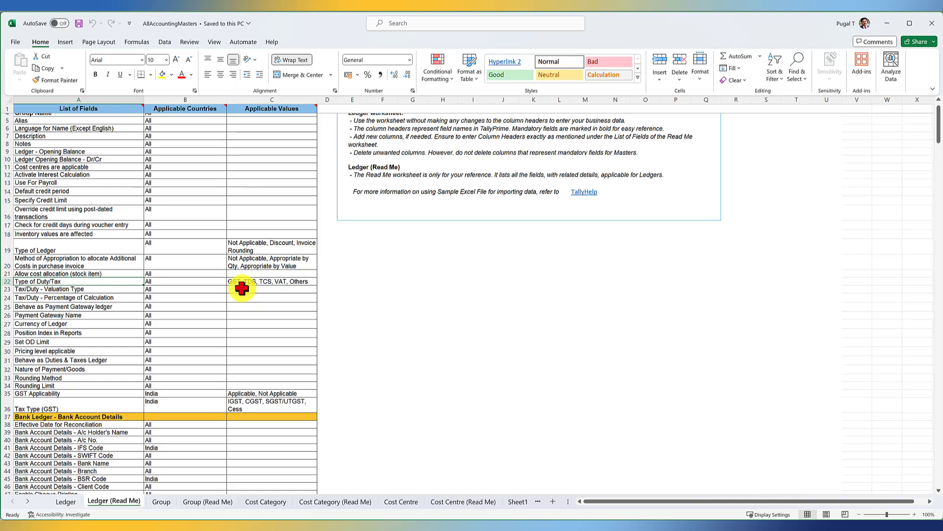
key(ctrl+Page_Up)
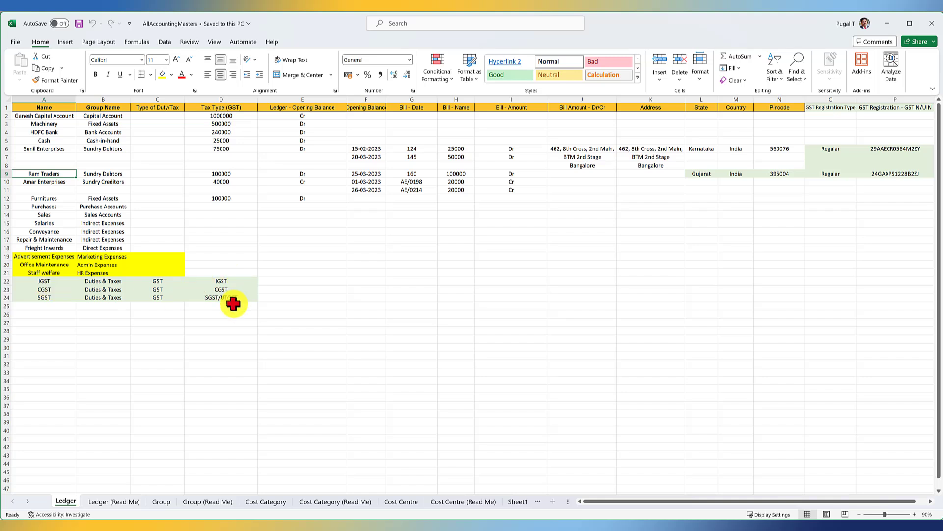
click(123, 502)
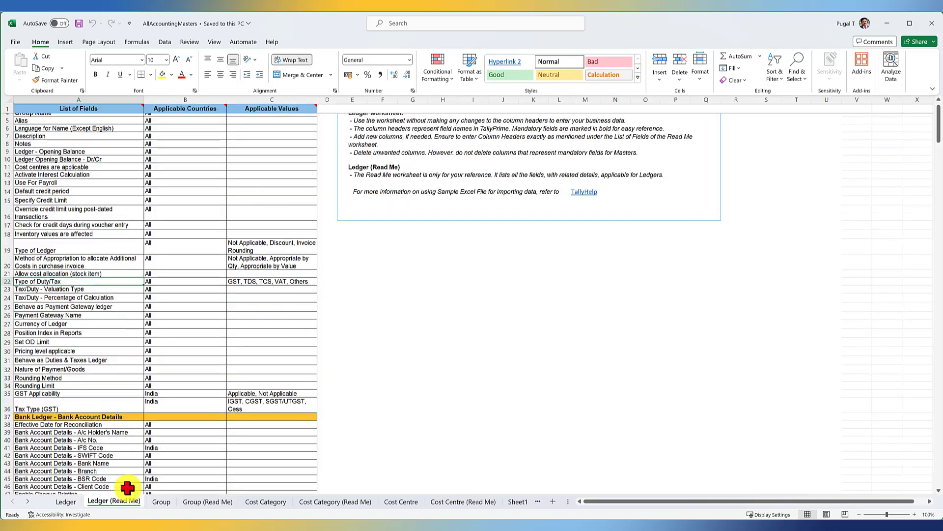
scroll(64, 375, down, 3)
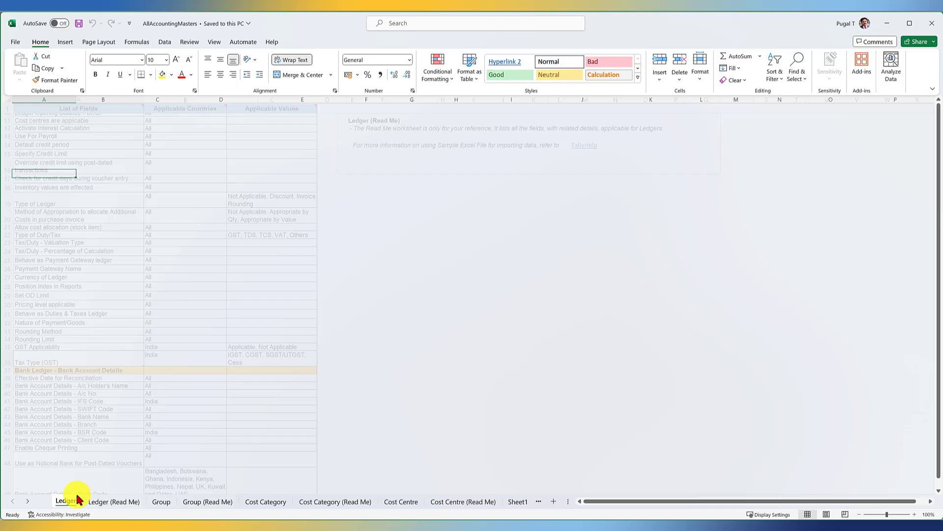
click(65, 501)
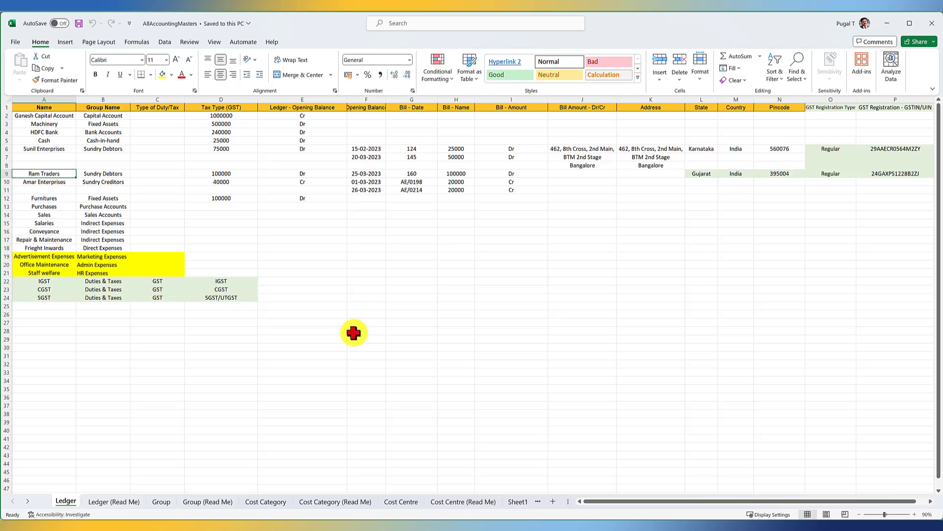
- Switch to the AllInventoryMasters workbook and review the decimal places and Unit Quantity Code (UQC) columns on the Unit sheet
mouse_move(538, 527)
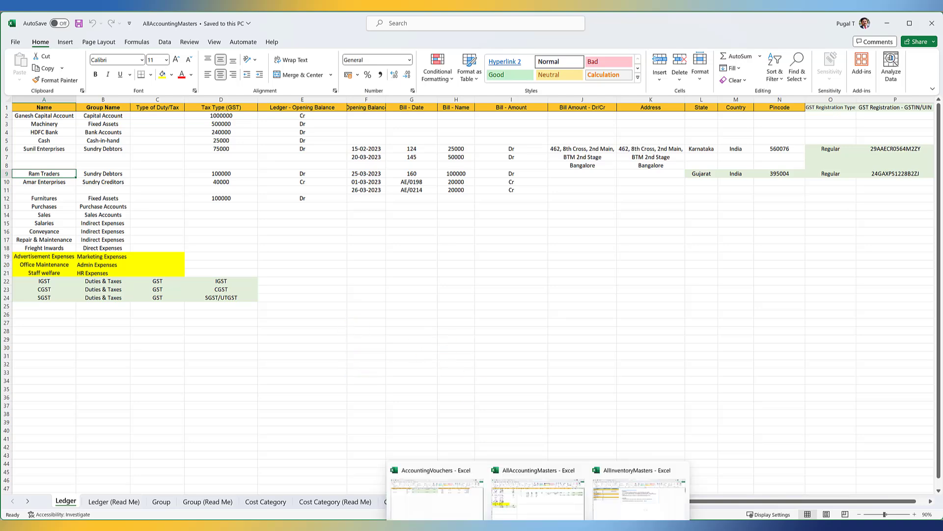
click(639, 491)
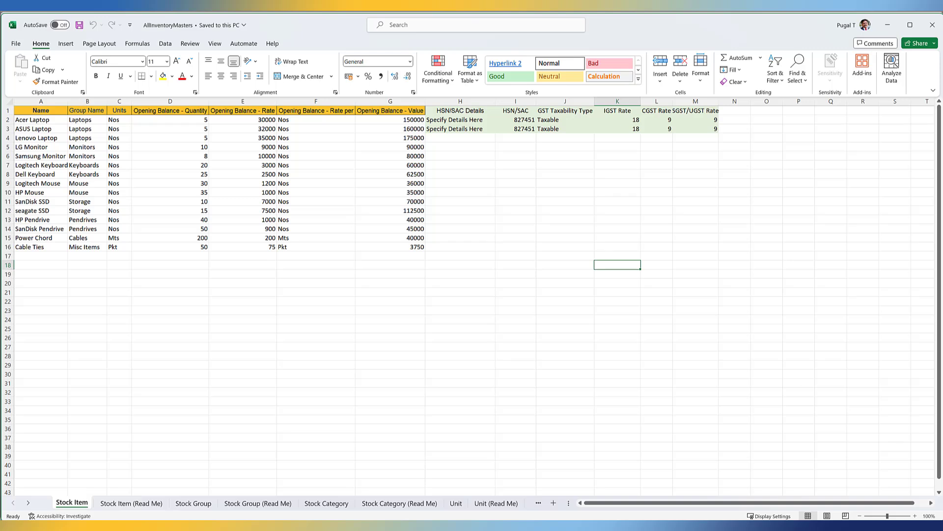
click(455, 503)
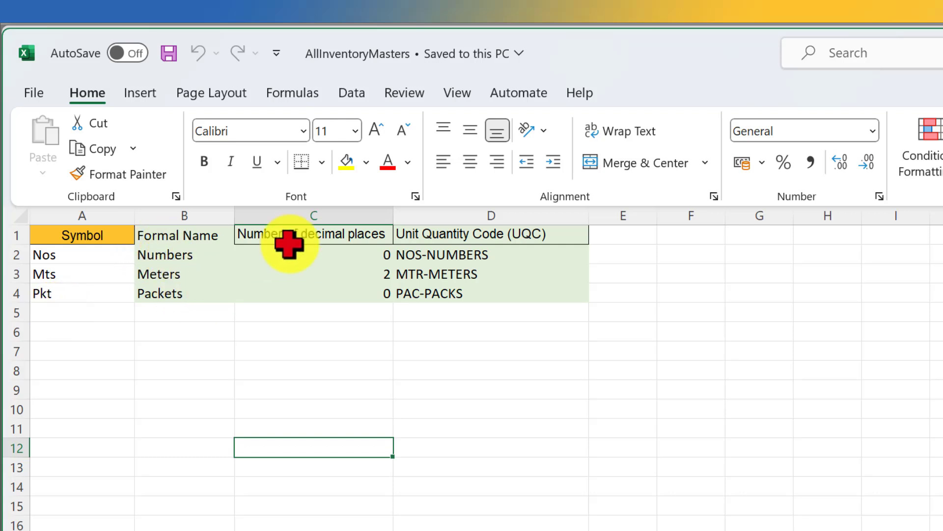
drag(509, 236, 505, 293)
click(485, 388)
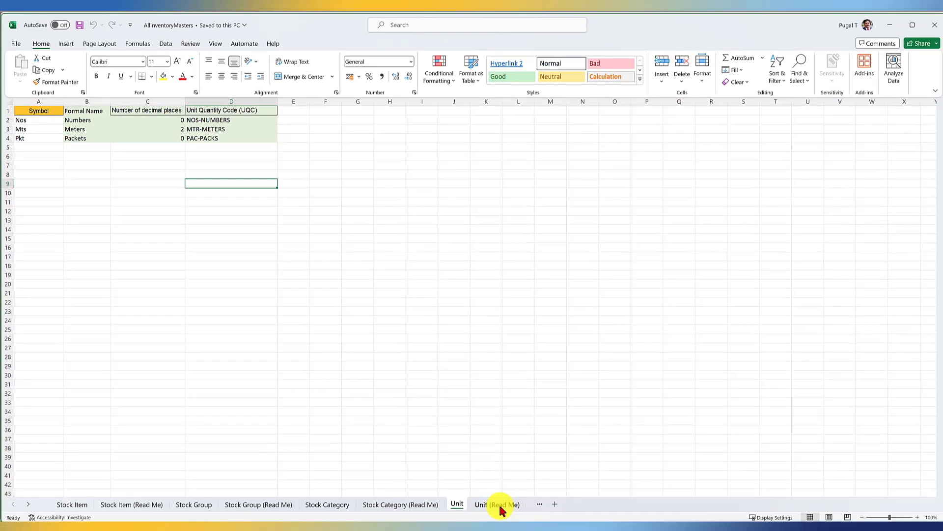
- Check the number of decimal places and Unit Quantity Code (UQC) fields in Unit (Read Me), and return to the Unit sheet
click(499, 504)
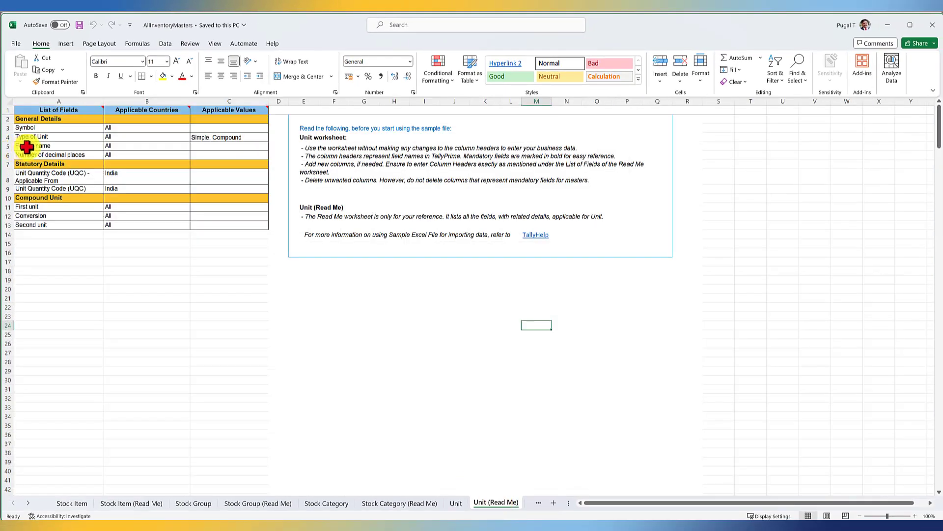
click(28, 153)
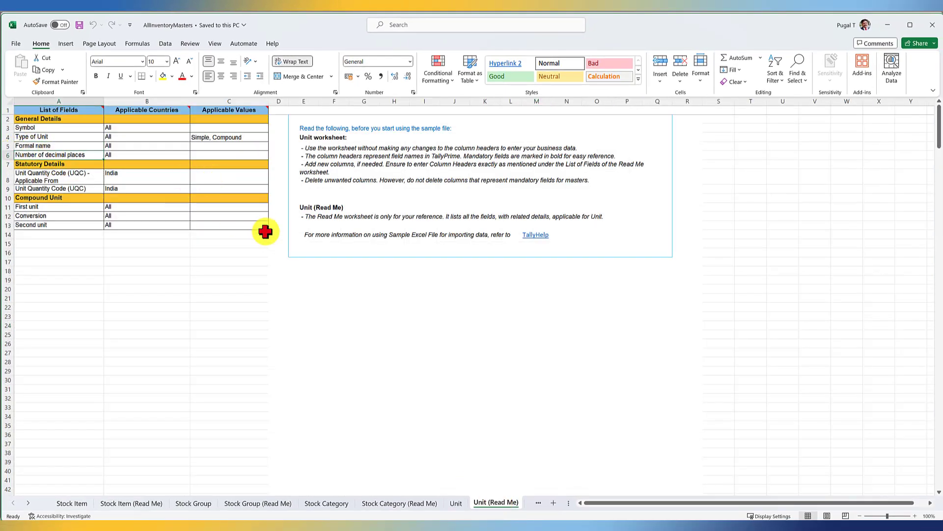
click(43, 189)
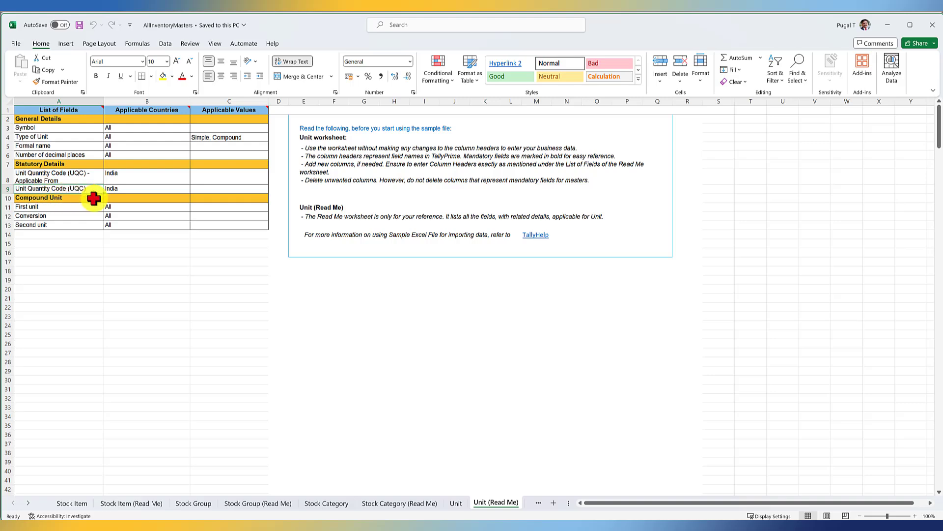
click(456, 503)
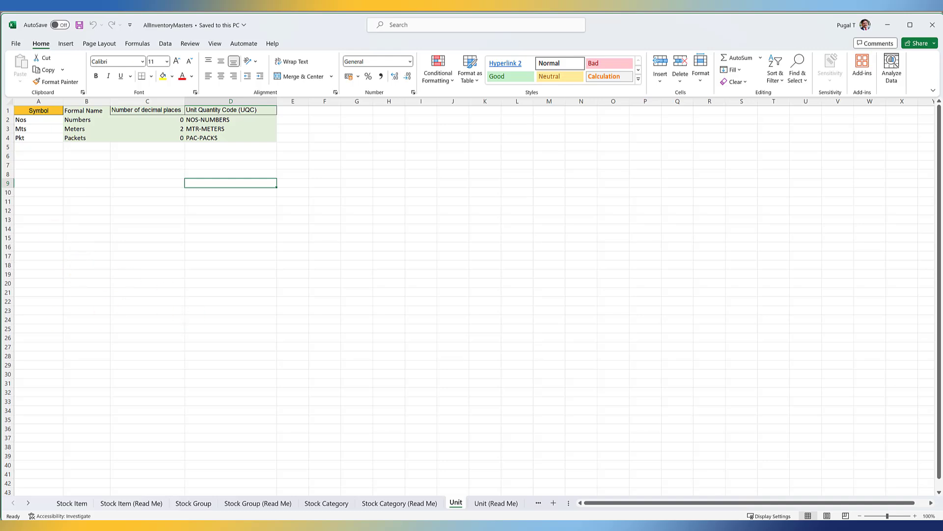
- Switch to TallyPrime and enable Goods and Services Tax (GST) in the features of Excel Import Company
click(352, 525)
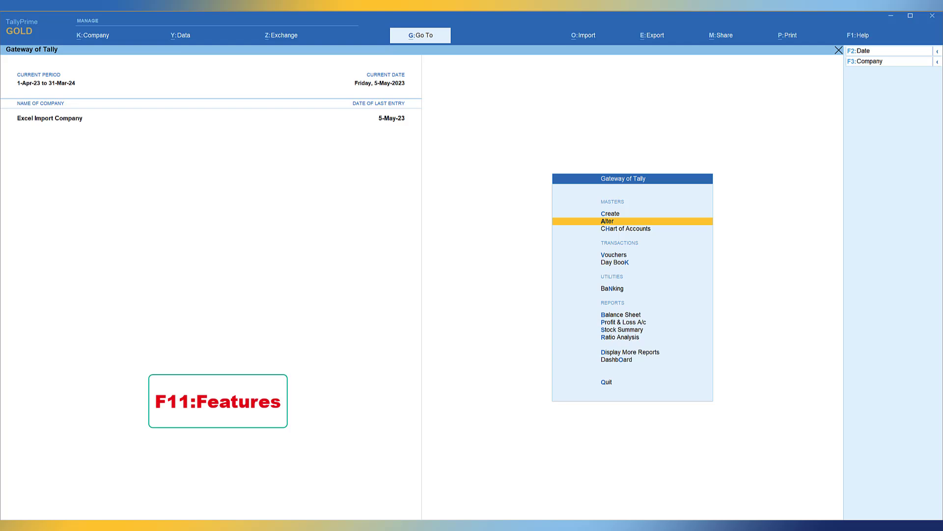
click(93, 36)
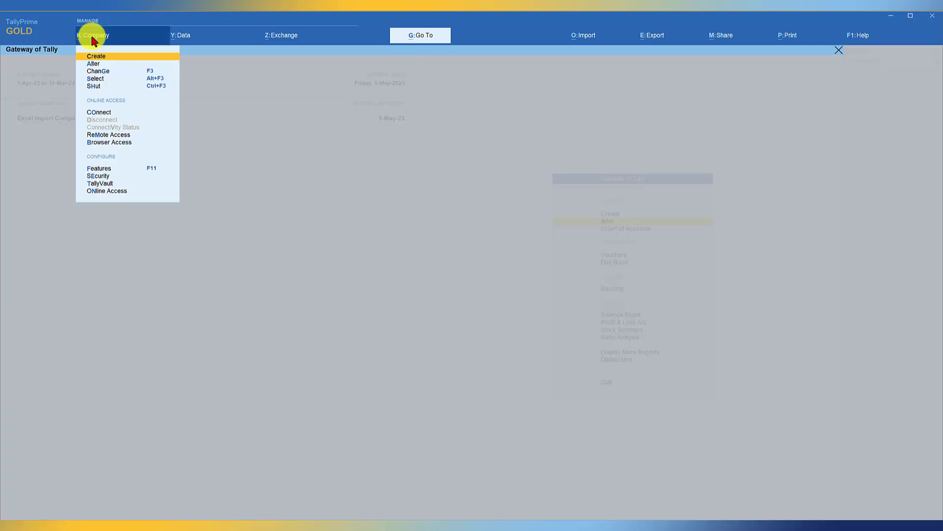
click(99, 170)
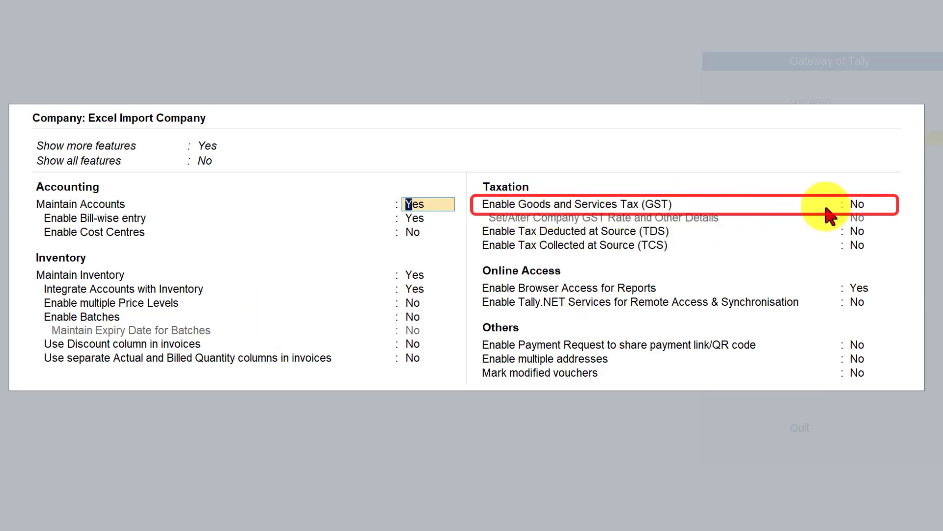
click(853, 207)
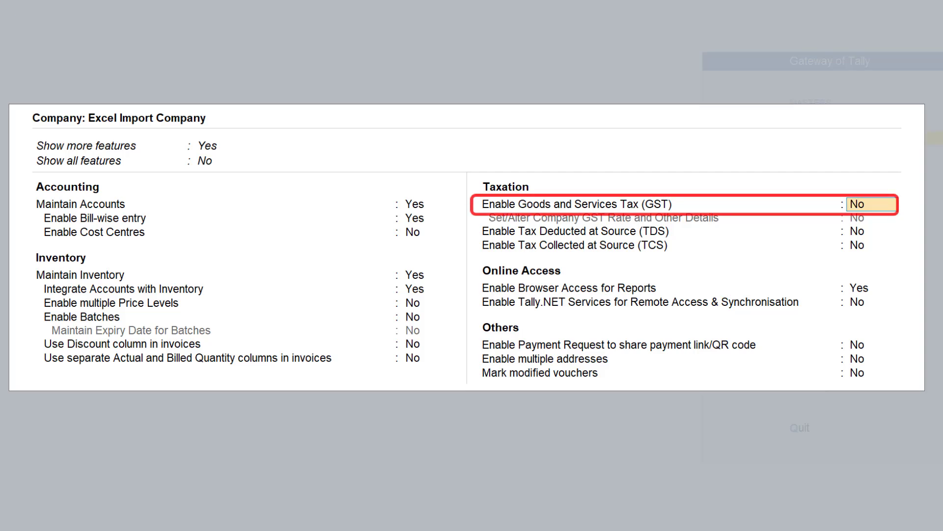
text(y)
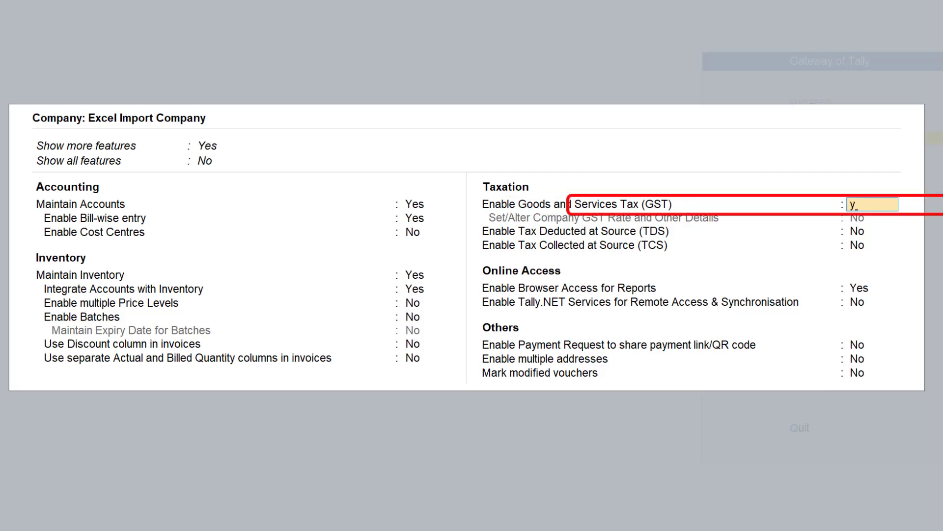
key(Return)
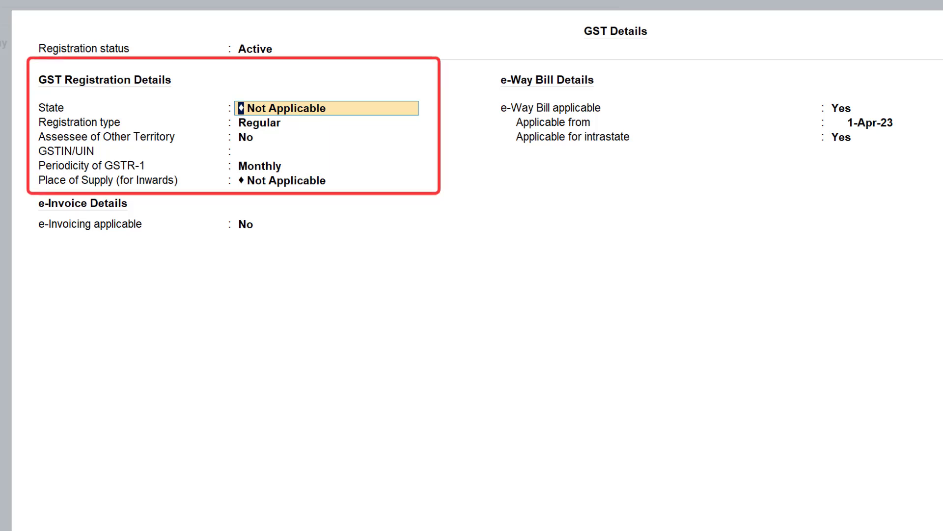
- Set the company's GST state to Karnataka, keeping registration type Regular and Assessee of Other Territory at No
text(Kar)
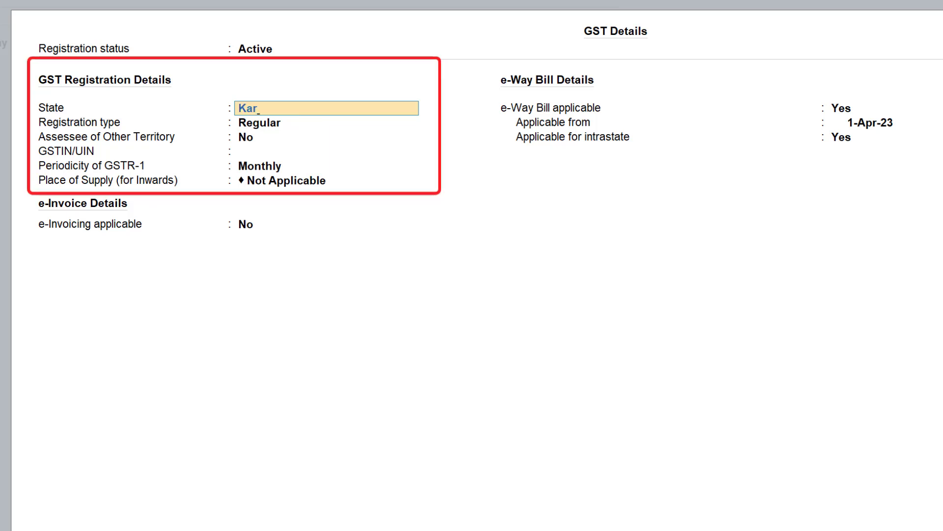
key(Return)
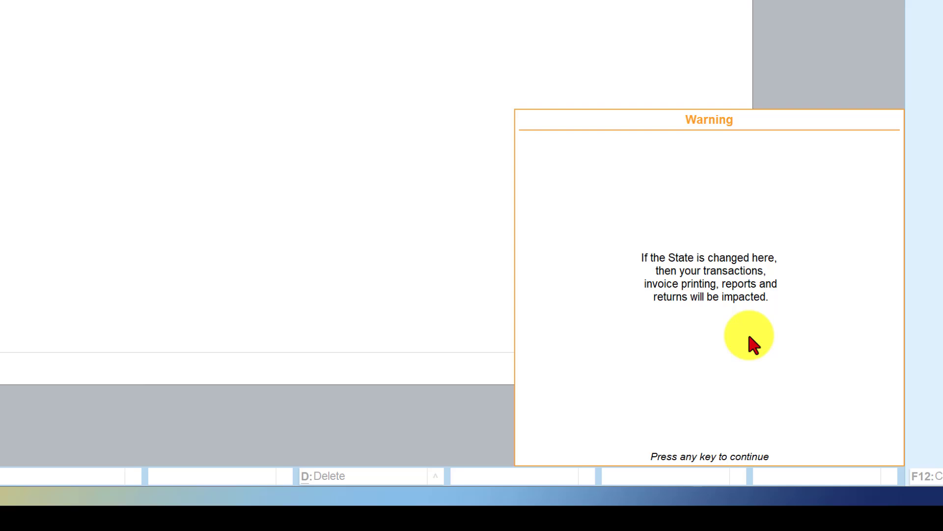
key(Return)
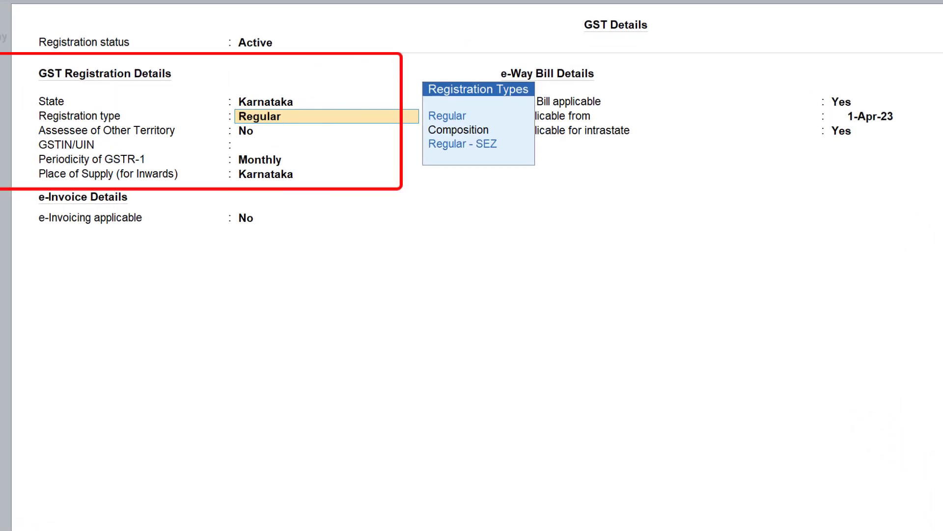
key(Return)
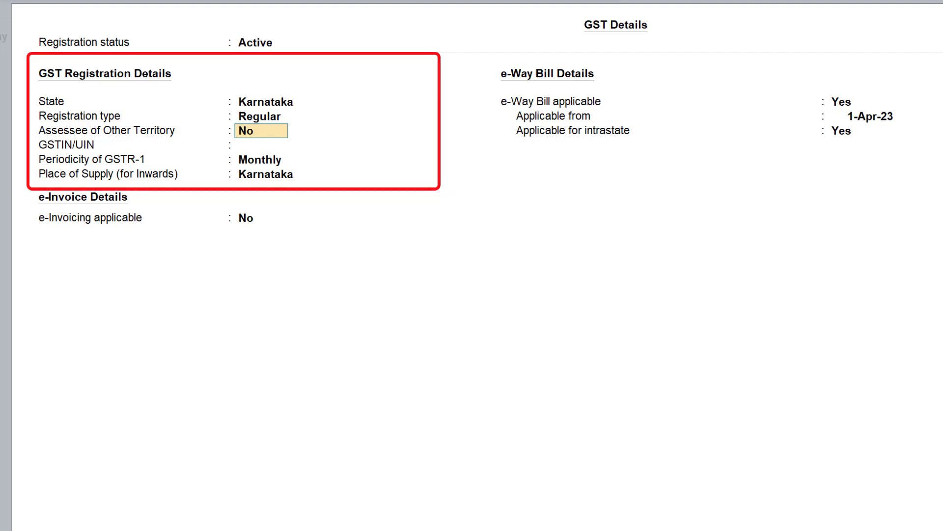
key(Return)
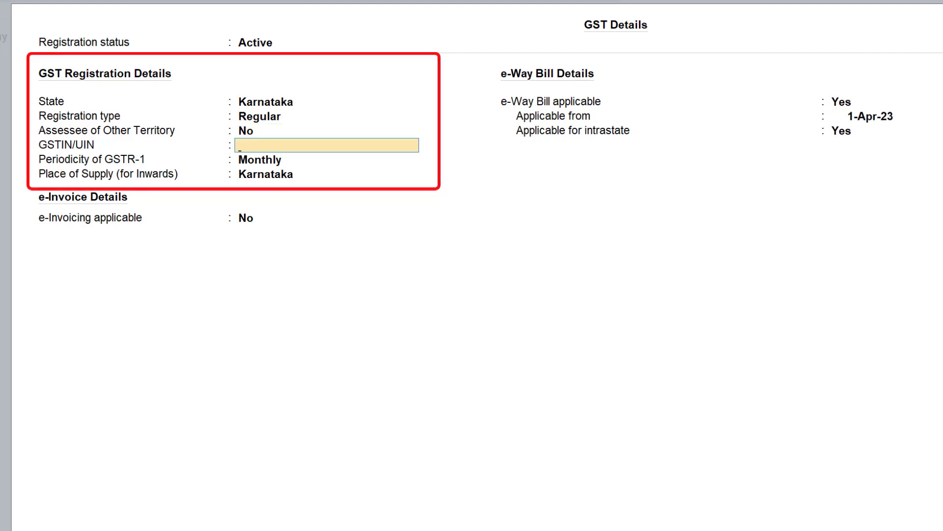
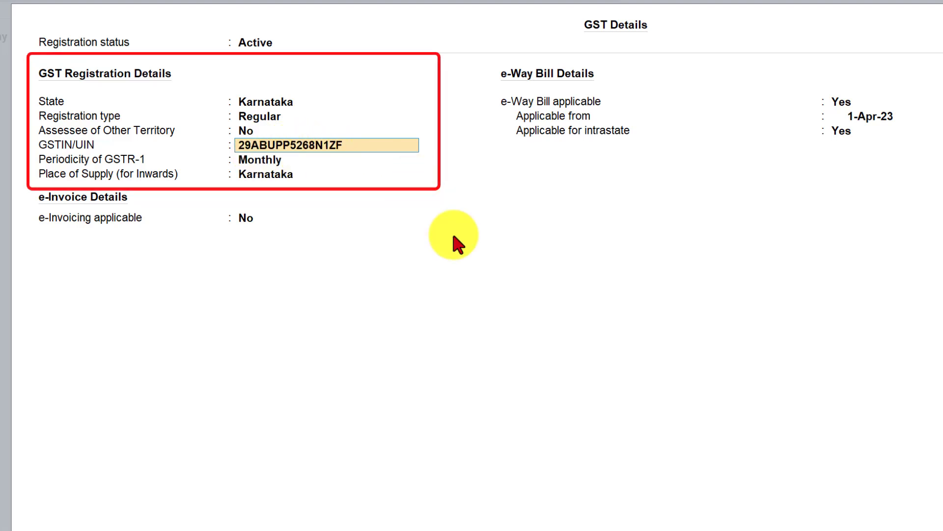
- Enter the company's GSTIN/UIN, and accept Monthly GSTR-1 periodicity and Karnataka as the place of supply for inwards
key(Return)
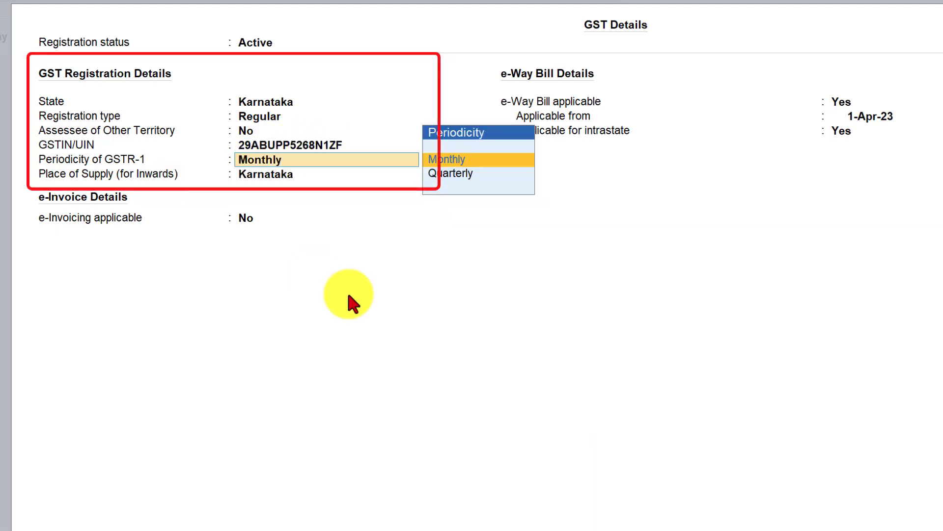
key(Return)
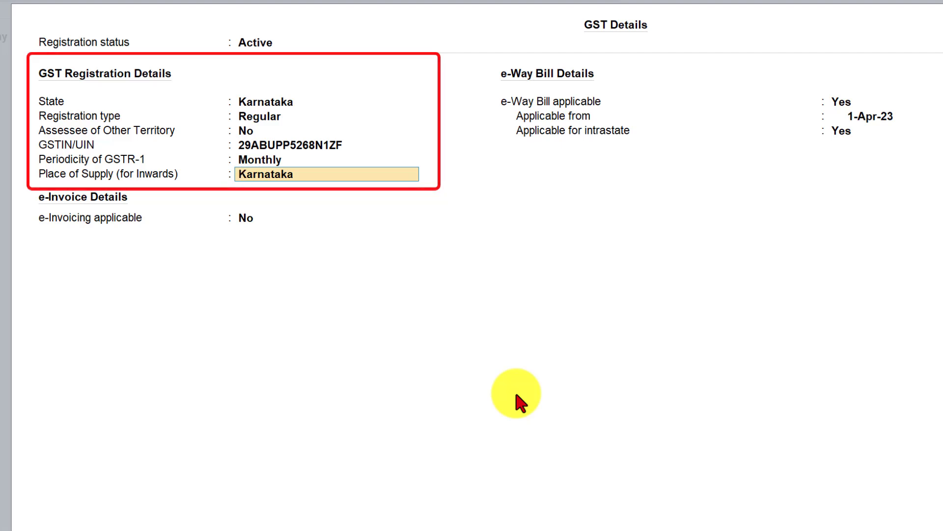
key(Return)
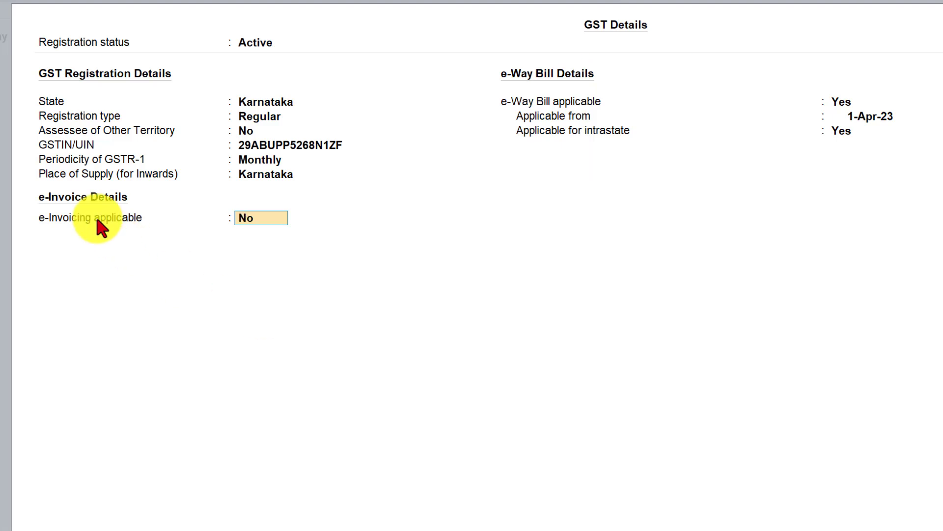
- Keep e-Invoicing at No, set e-Way Bill applicable to No, and save the GST details and company features with Accept Master
key(Return)
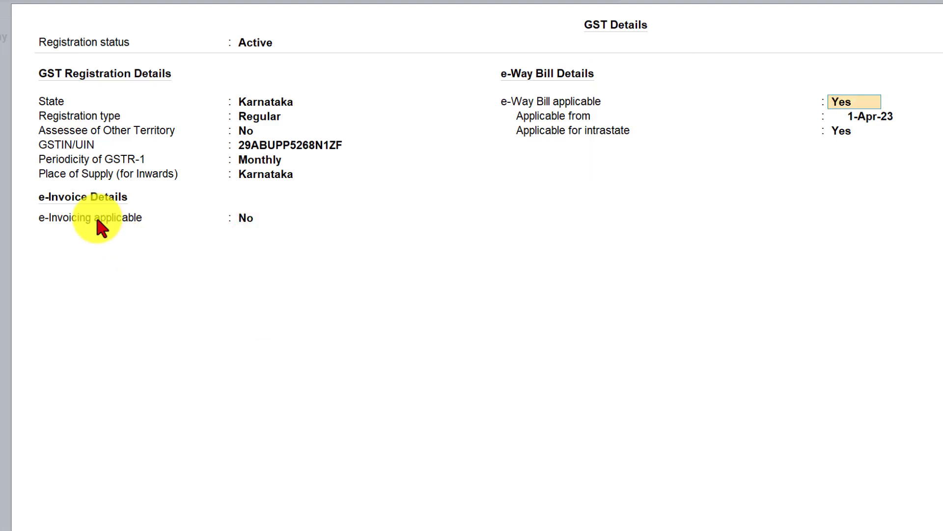
key(n)
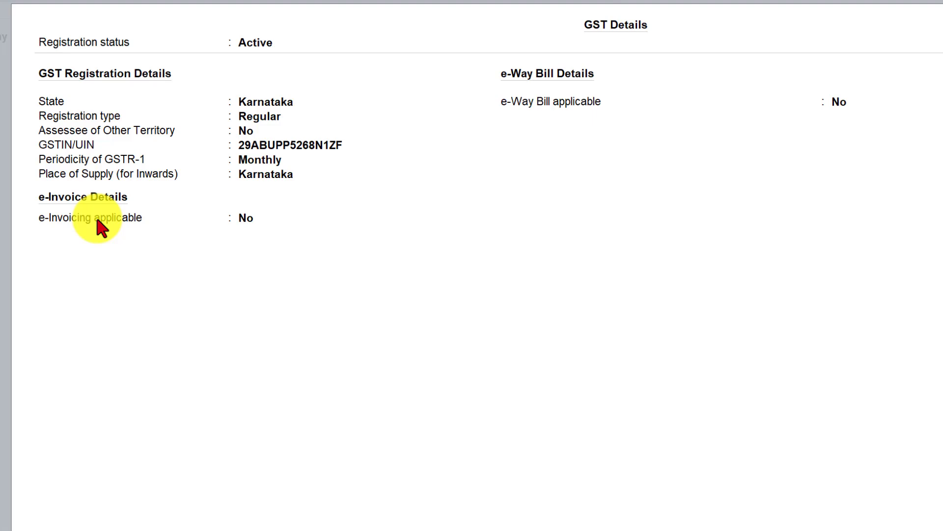
key(ctrl+a)
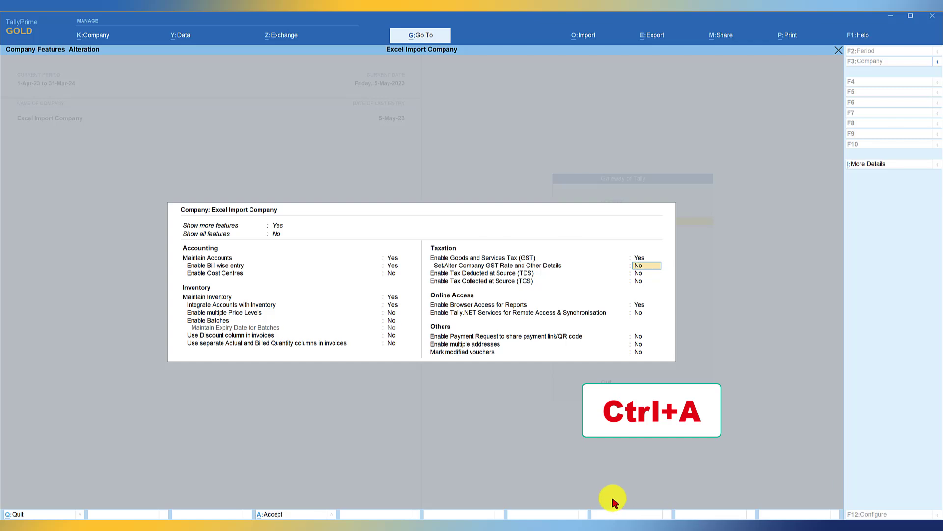
key(ctrl+a)
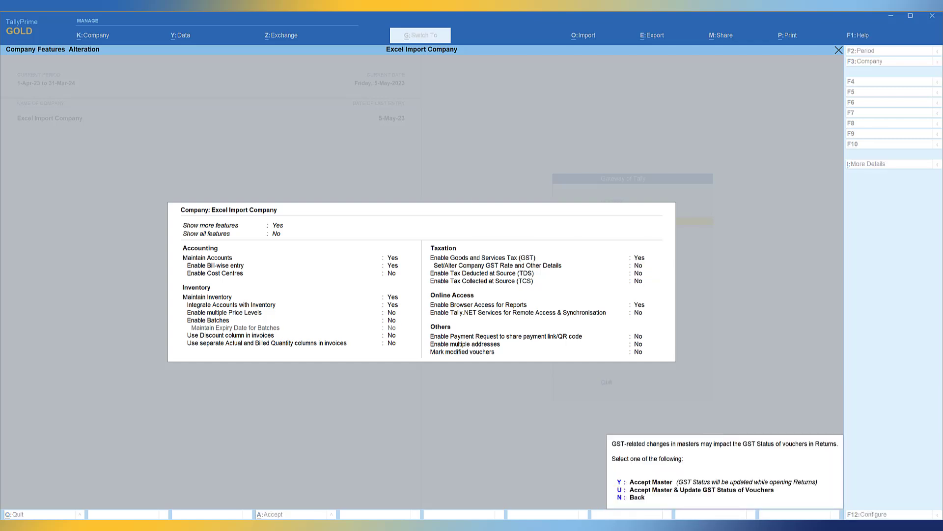
key(y)
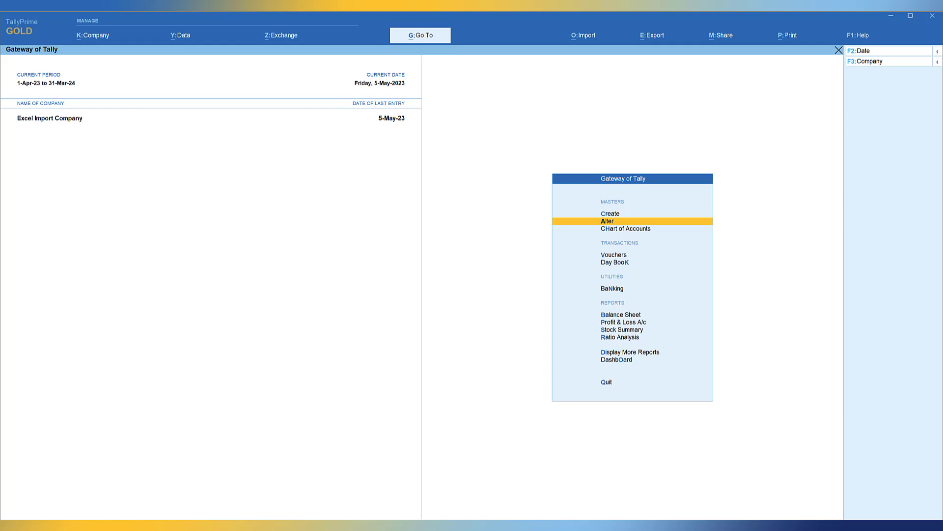
- Set up a masters import from AllAccountingMasters.xlsx using the Ledger worksheet, Default Template and Ledger as the type of master
click(587, 35)
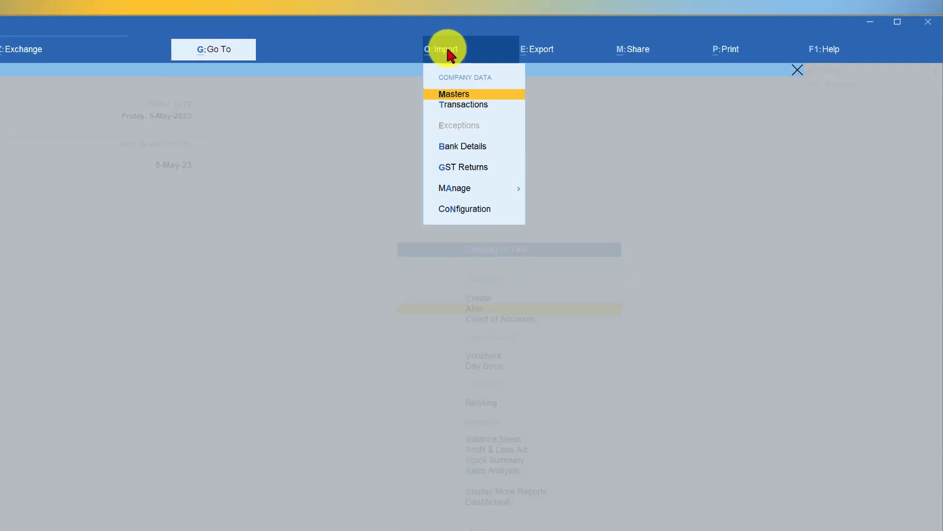
click(451, 95)
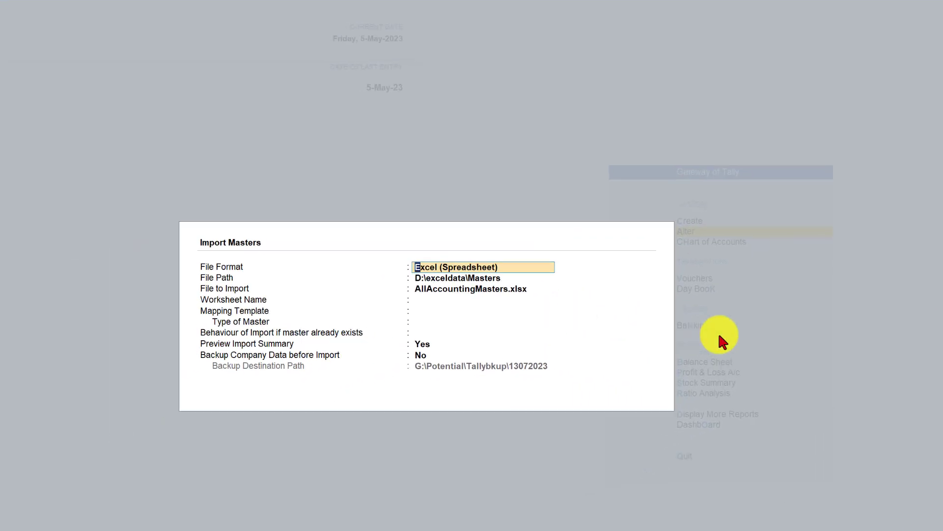
click(461, 288)
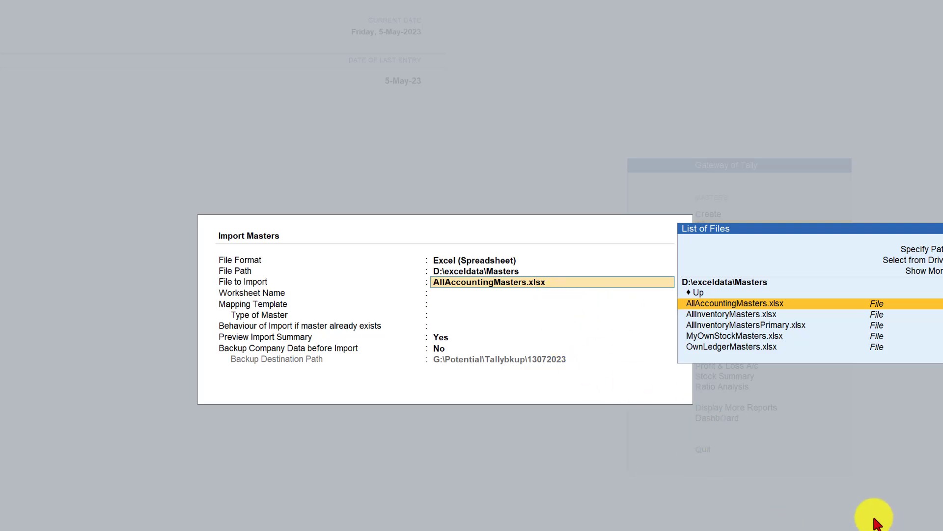
key(Return)
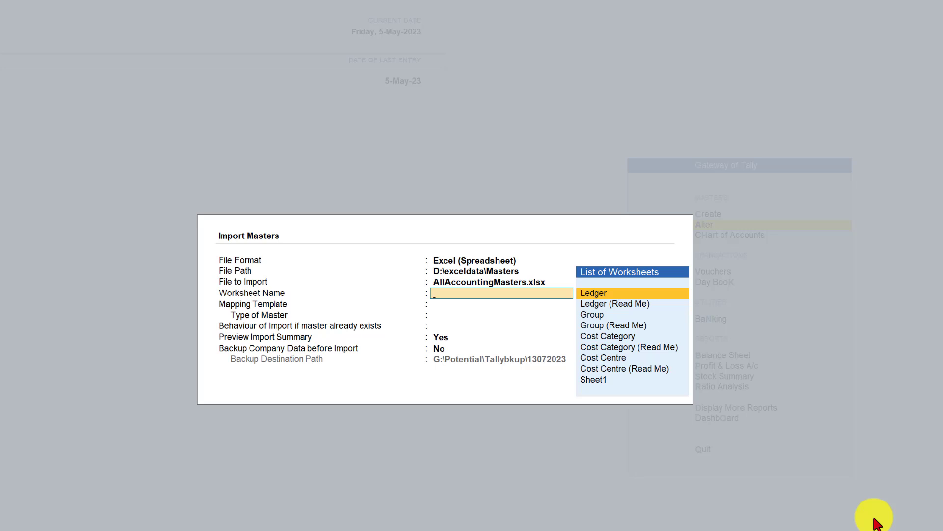
key(Return)
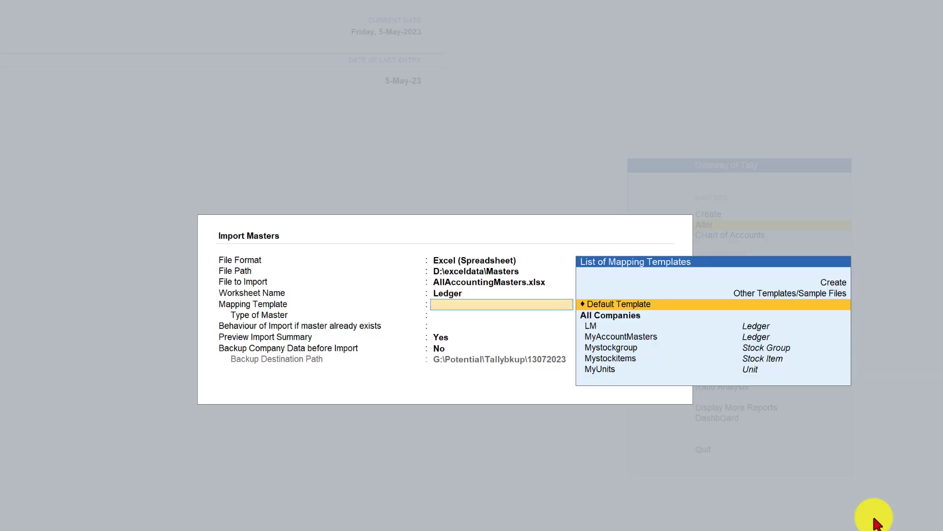
key(Return)
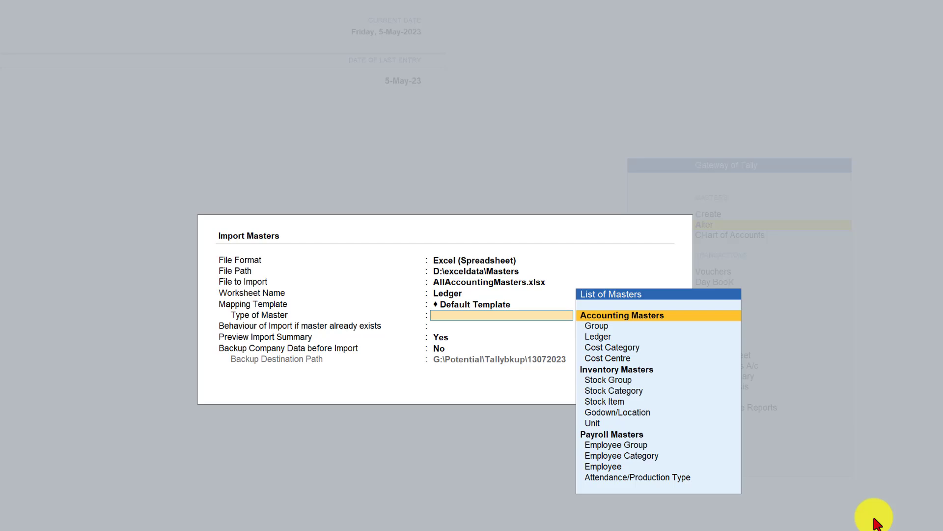
key(Down)
key(Down)
key(Return)
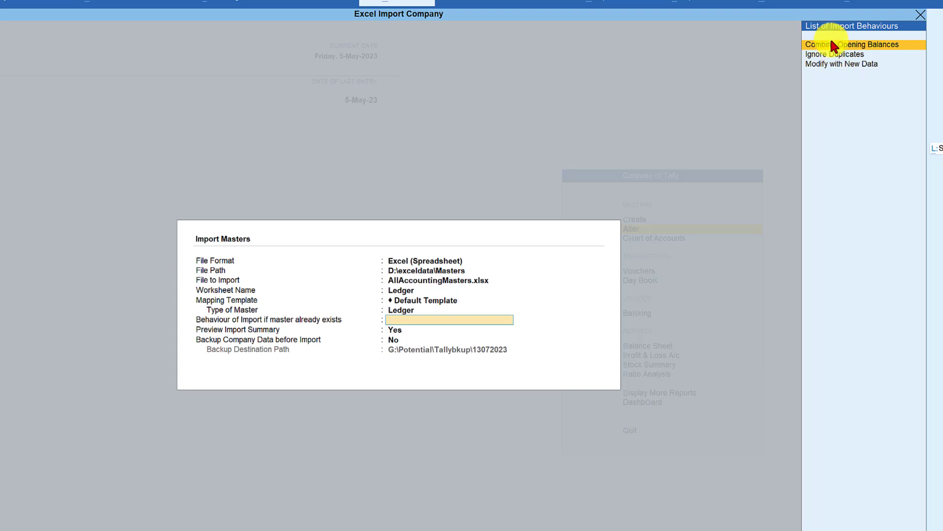
- Set the behaviour for existing masters to Modify with New Data and import the ledgers from the preview summary
click(827, 65)
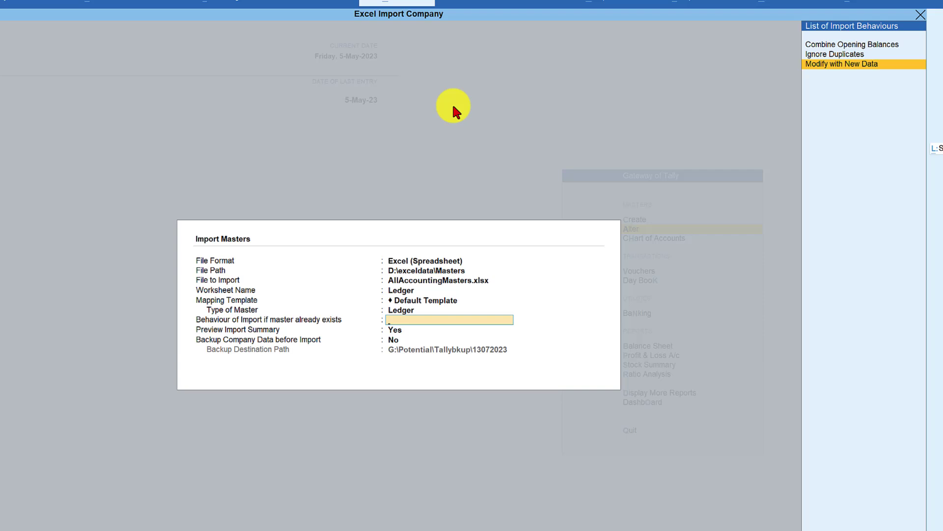
key(Return)
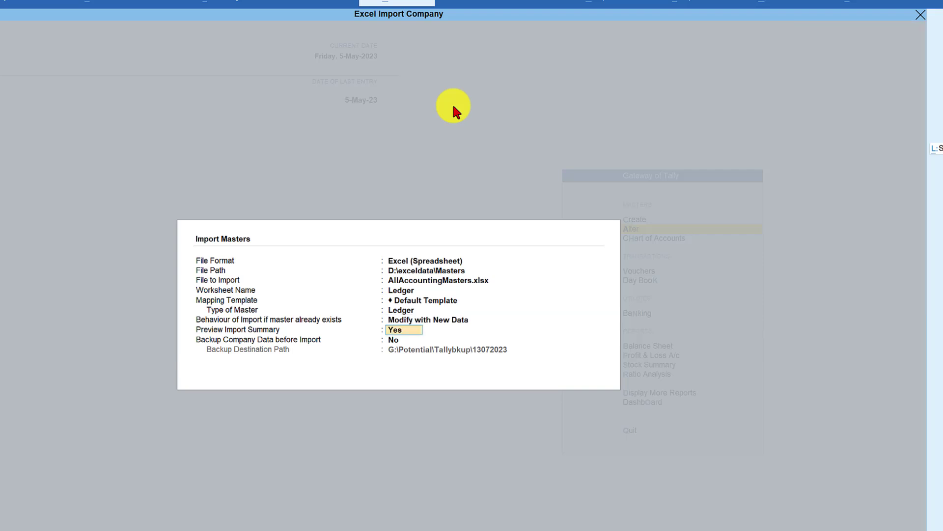
key(ctrl+a)
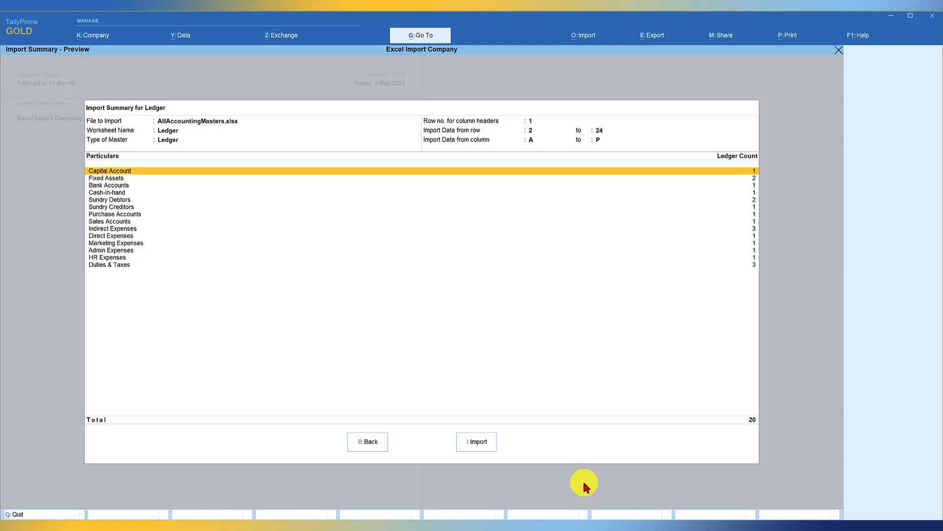
click(476, 442)
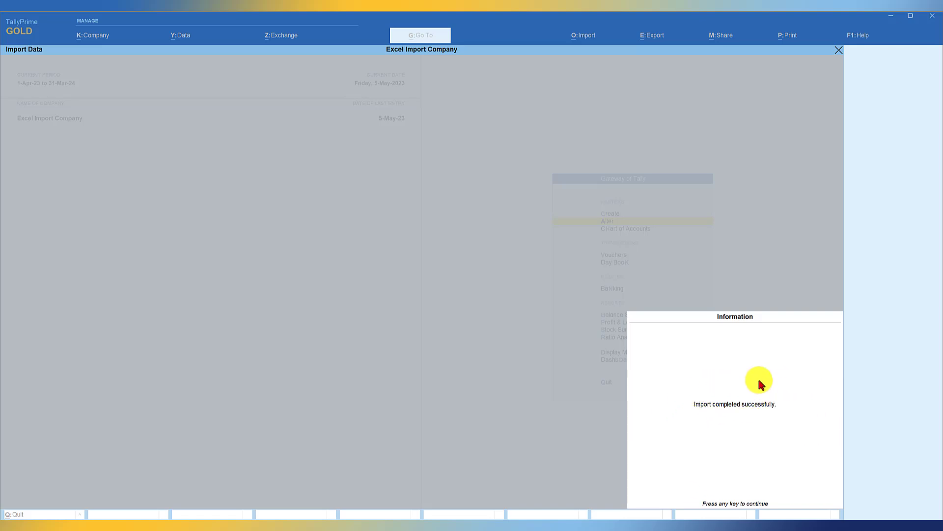
key(Return)
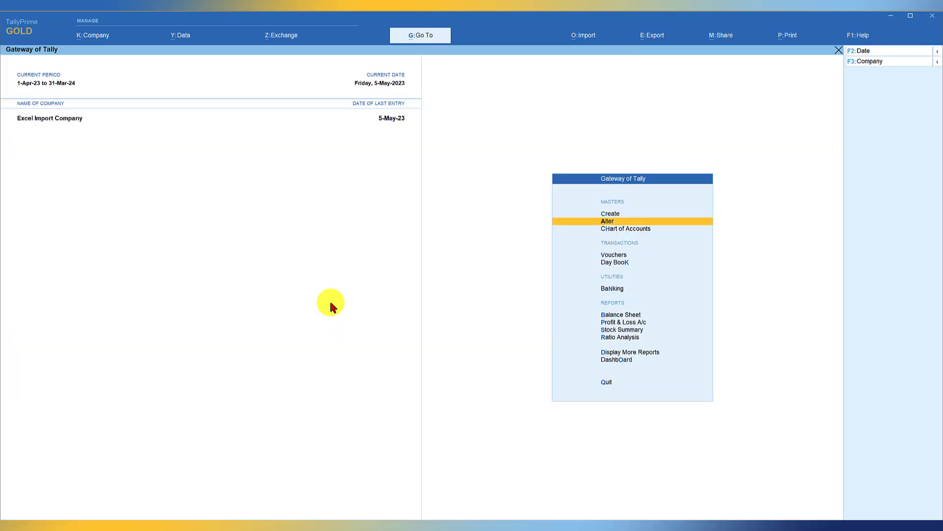
- Begin another masters import in Excel format and choose AllInventoryMasters.xlsx from D:\exceldata\Masters as the file
click(594, 36)
key(Return)
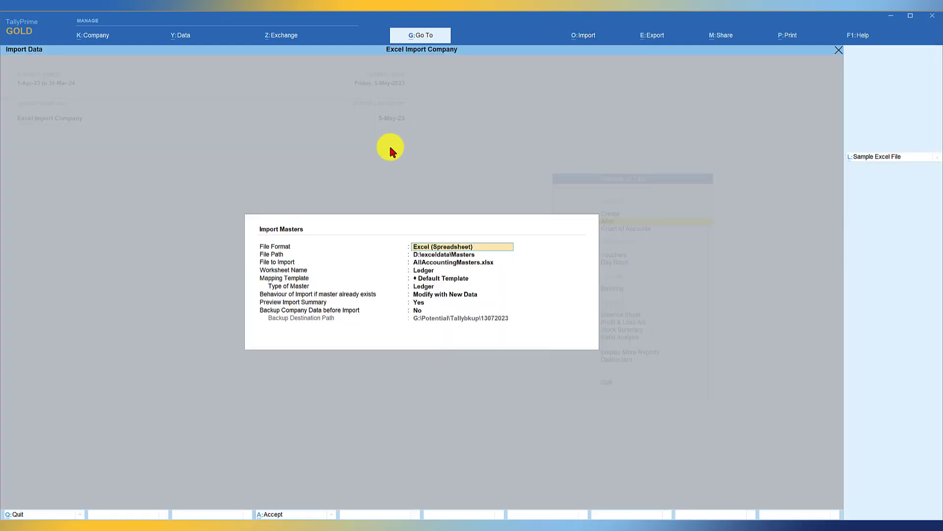
key(Return)
key(Return)
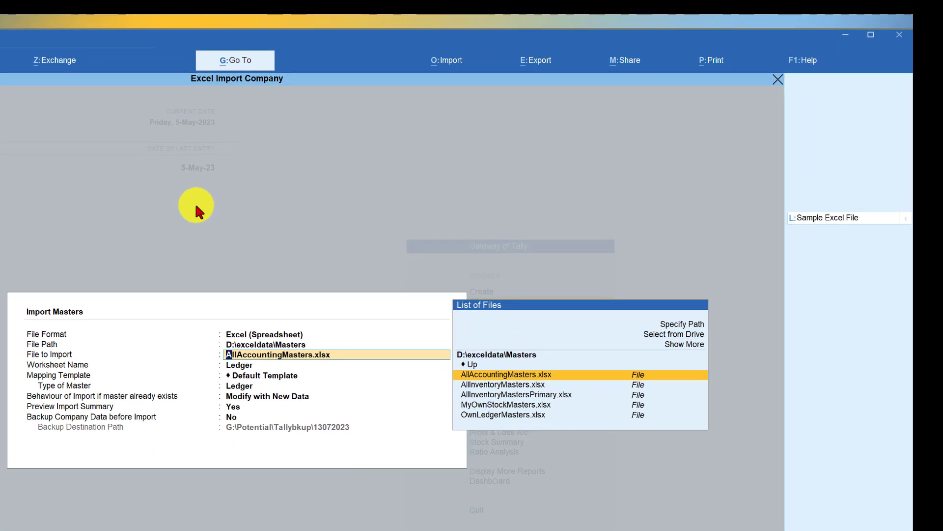
key(Down)
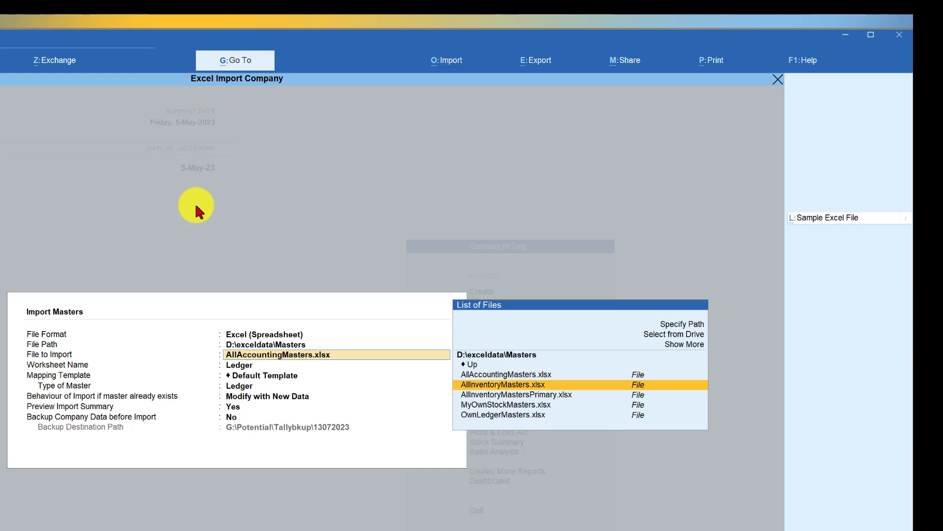
key(Return)
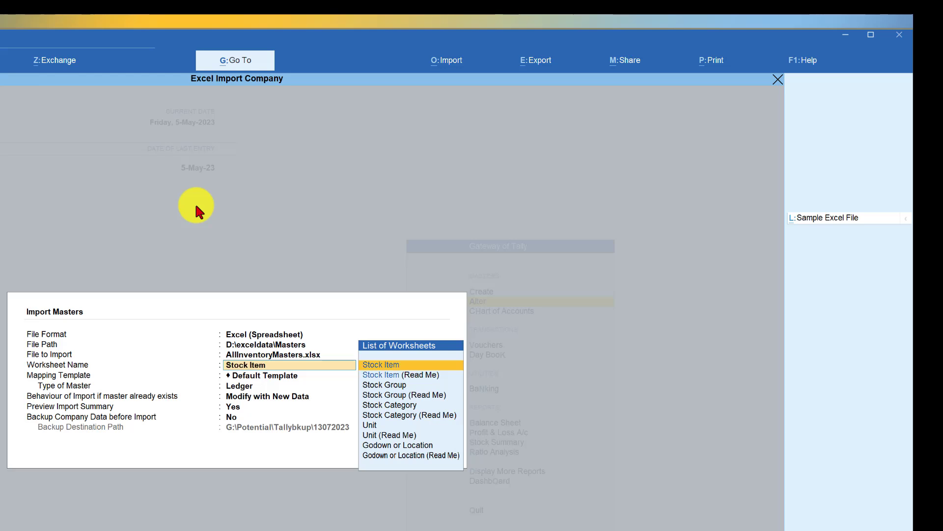
- Choose the Stock Item worksheet with Default Template, and set the type of master to Stock Item
key(Return)
key(Return)
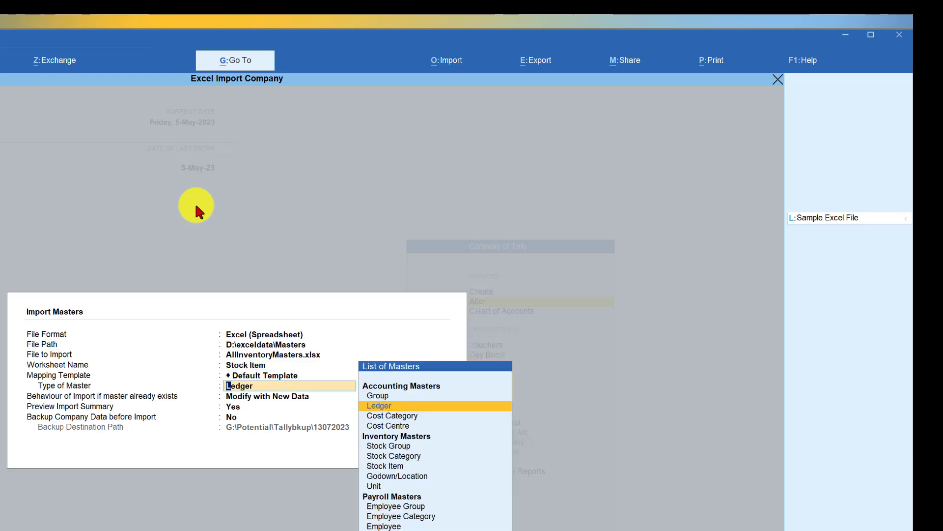
key(Down)
key(Down)
key(Down)
key(Down)
key(Down)
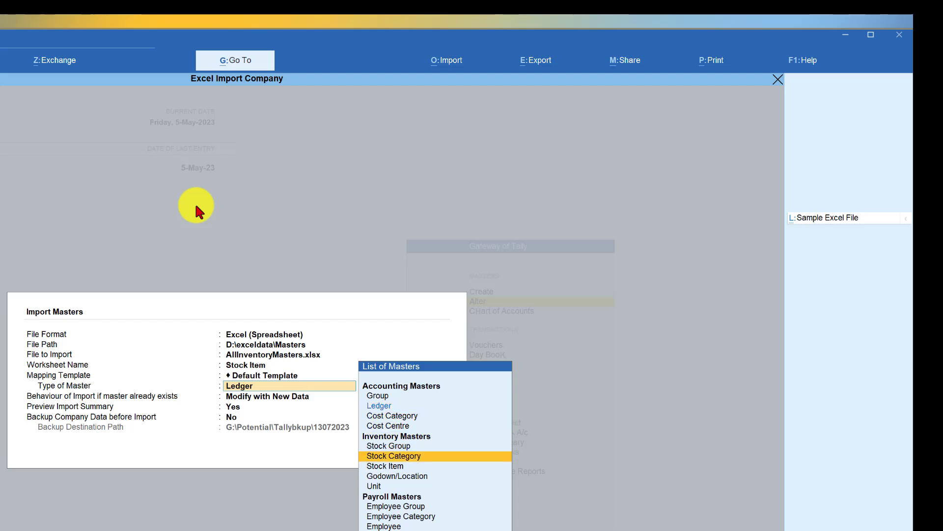
key(Return)
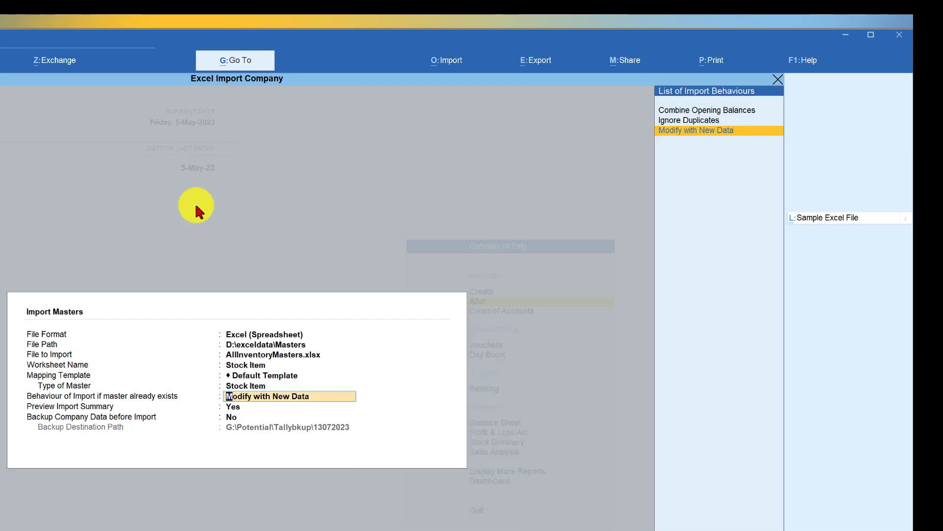
- Keep Modify with New Data as the import behaviour, preview the summary and import the stock items
key(Return)
key(Return)
key(Return)
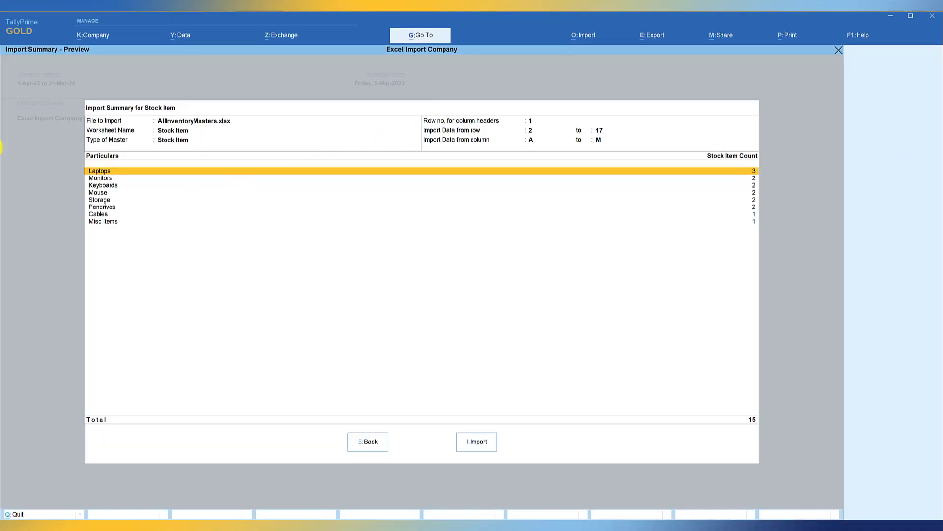
key(i)
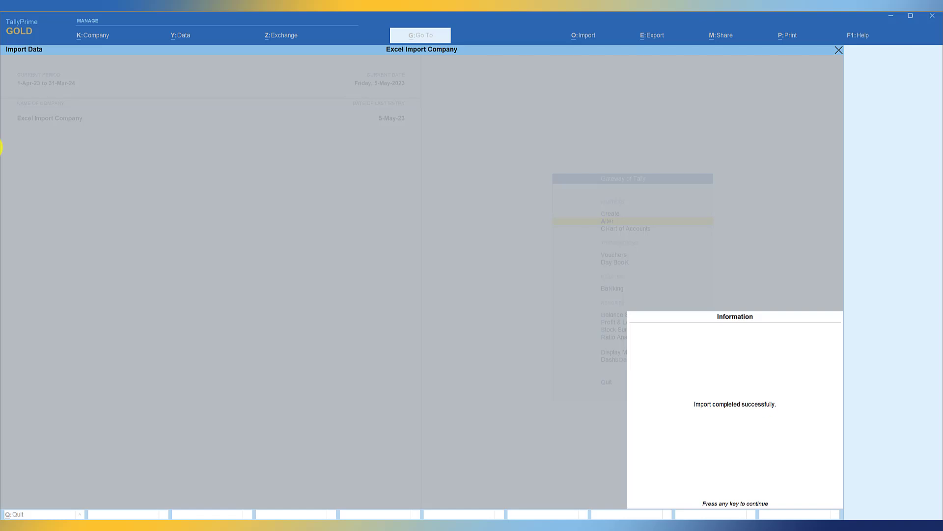
key(Return)
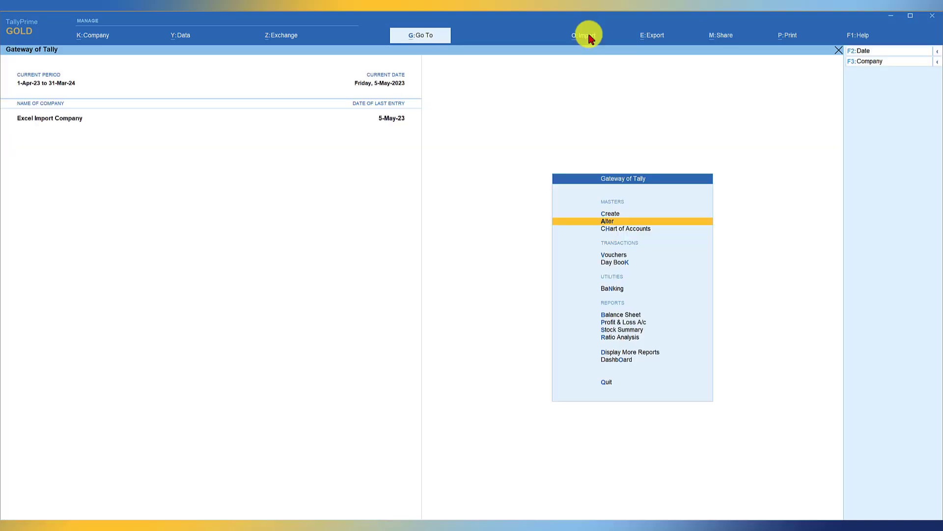
- Set up a masters import from AllInventoryMasters.xlsx using the Unit worksheet, Default Template and Unit as the type of master
click(586, 34)
key(Return)
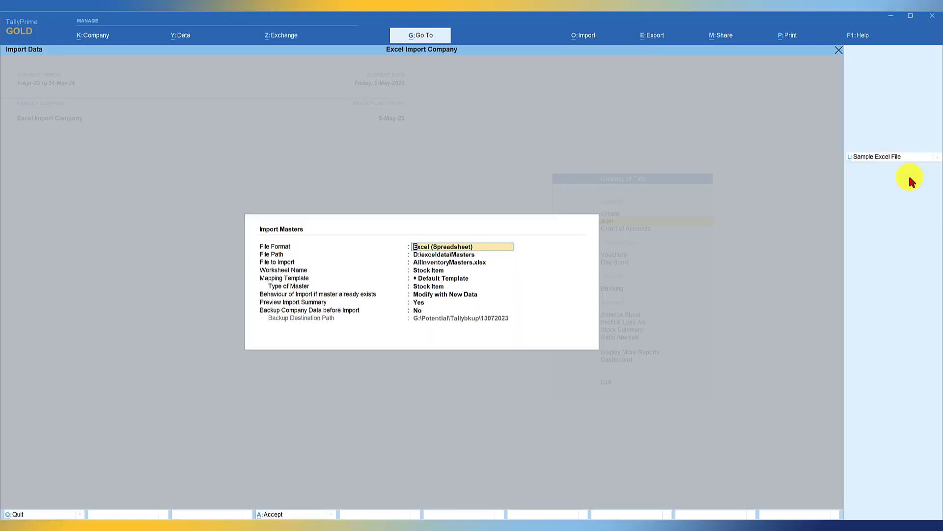
key(Return)
key(Return)
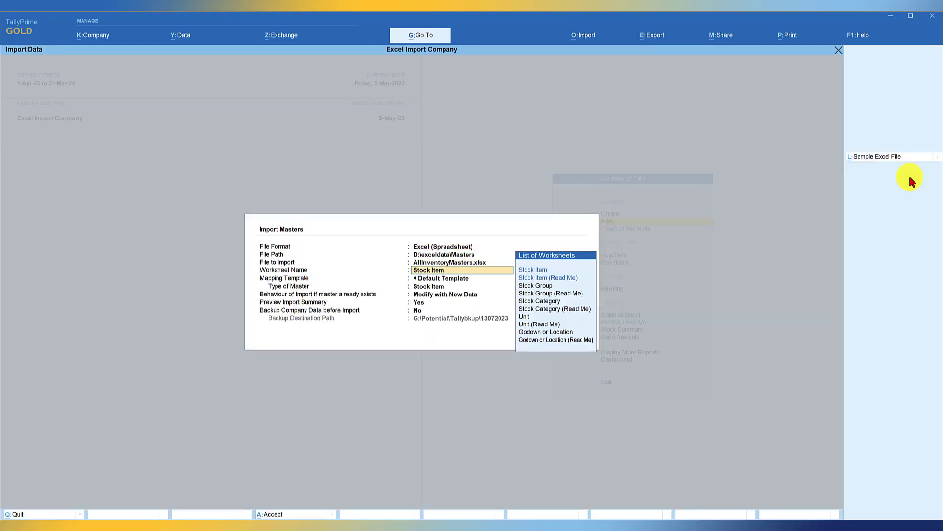
key(Down)
key(Down)
key(Down)
key(Down)
key(Down)
key(Down)
key(Down)
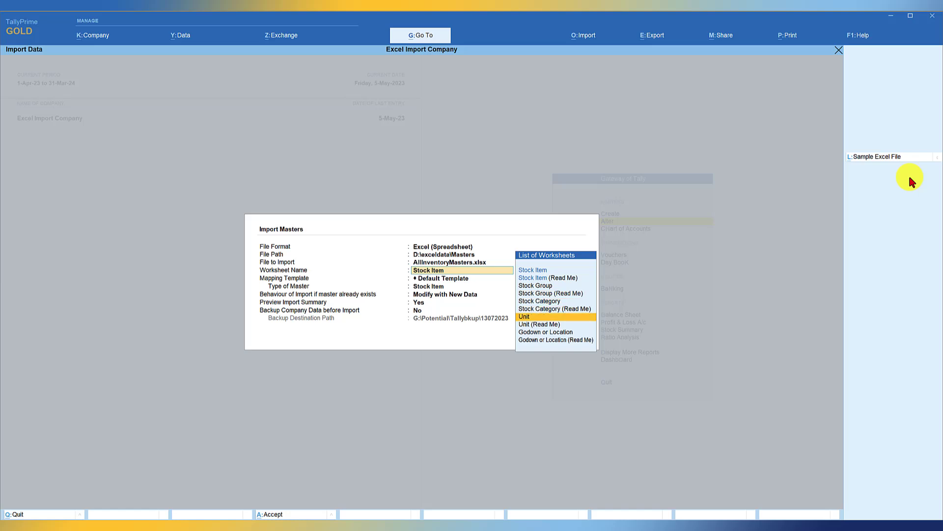
key(Return)
key(Down)
key(Down)
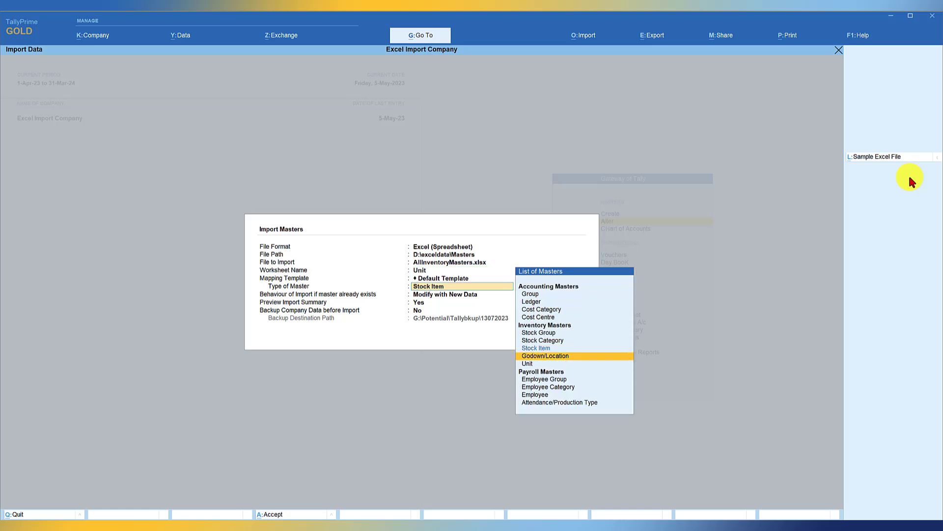
key(Return)
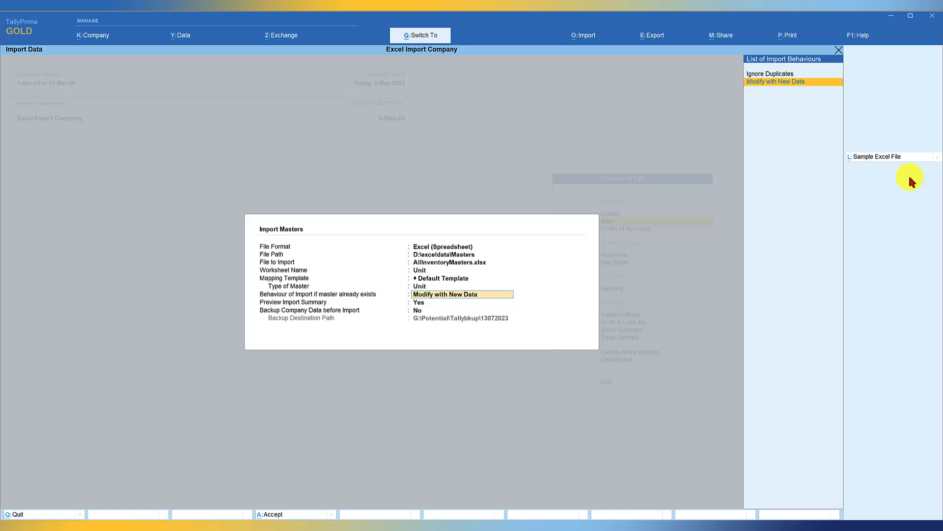
- Accept the unit import settings with Modify with New Data and import the units from the preview summary
key(ctrl+a)
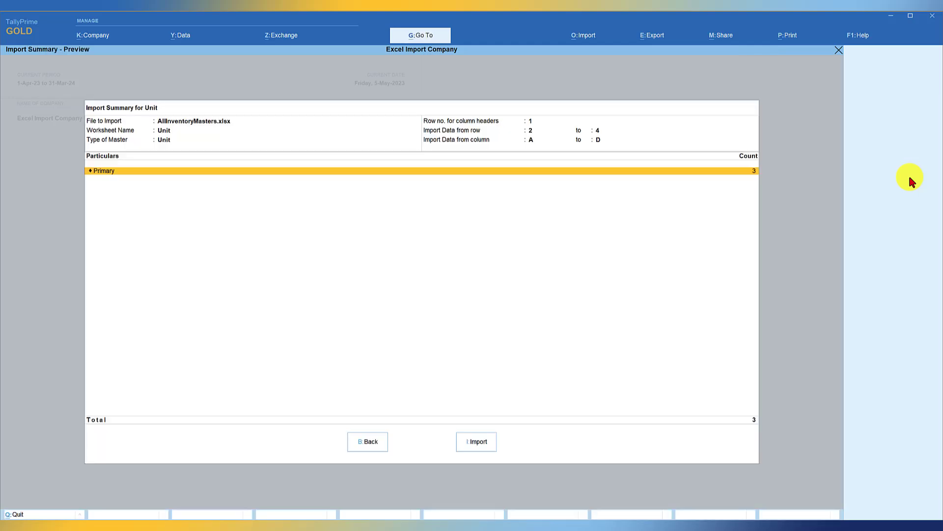
key(i)
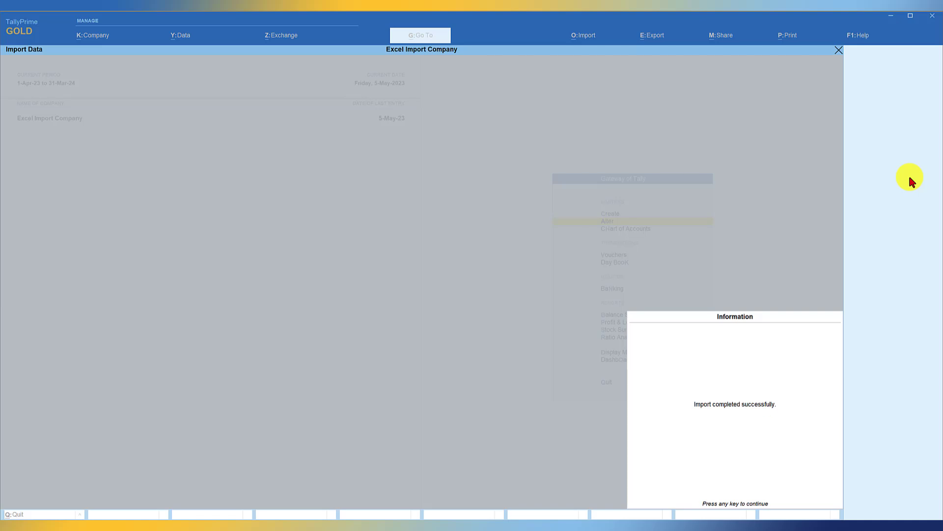
key(Return)
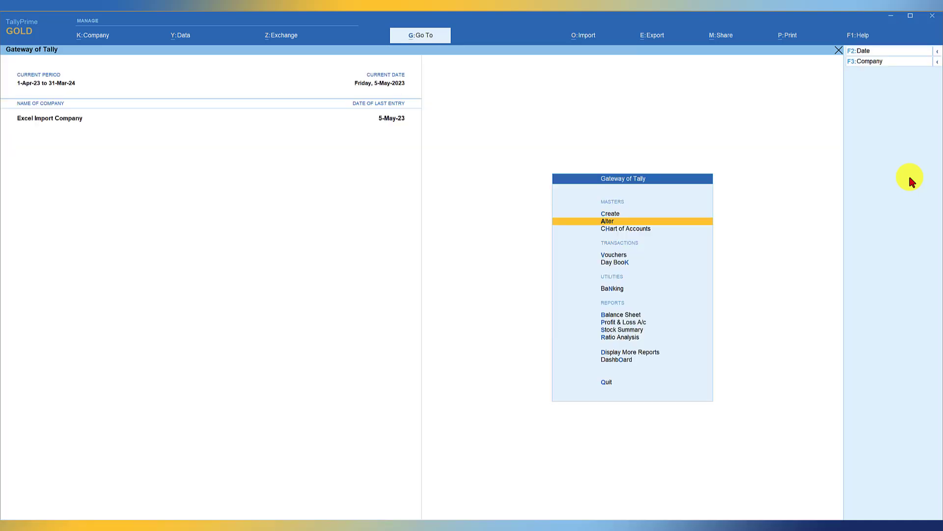
- Open the chart of accounts for ledgers and check the mailing and tax registration details of Ram Traders
key(h)
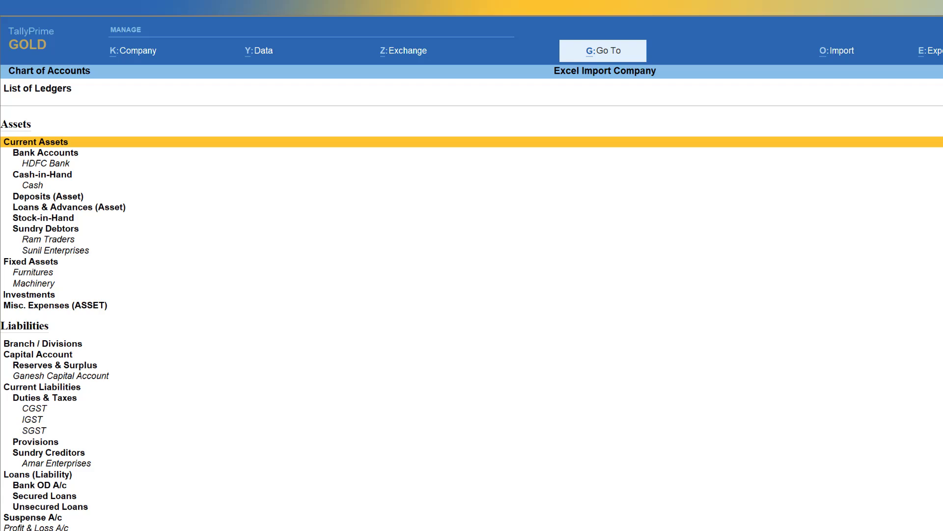
key(Down)
key(Down)
key(Down)
key(Down)
key(Down)
key(Down)
key(Down)
key(Down)
key(Down)
key(Down)
key(Down)
key(Down)
key(Down)
key(Down)
key(Down)
key(Down)
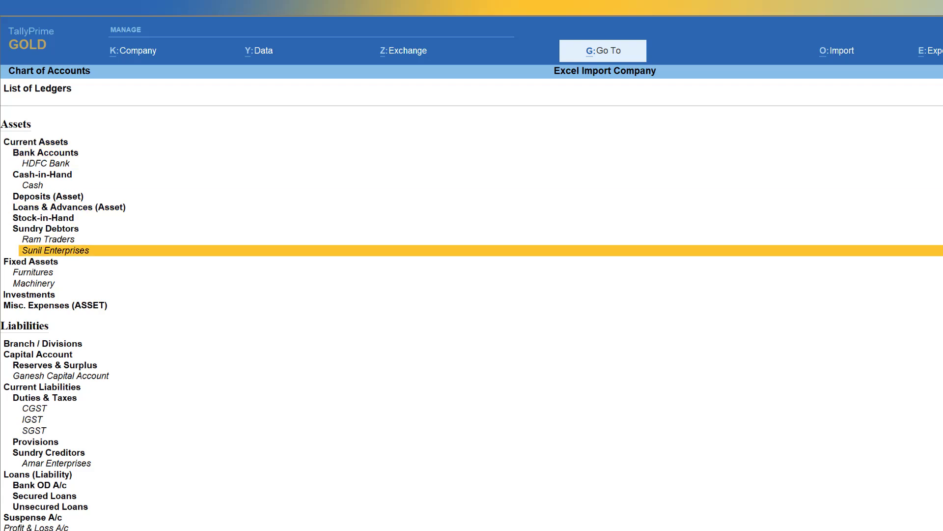
key(Up)
key(Up)
key(Up)
key(Up)
key(Up)
key(Up)
key(Up)
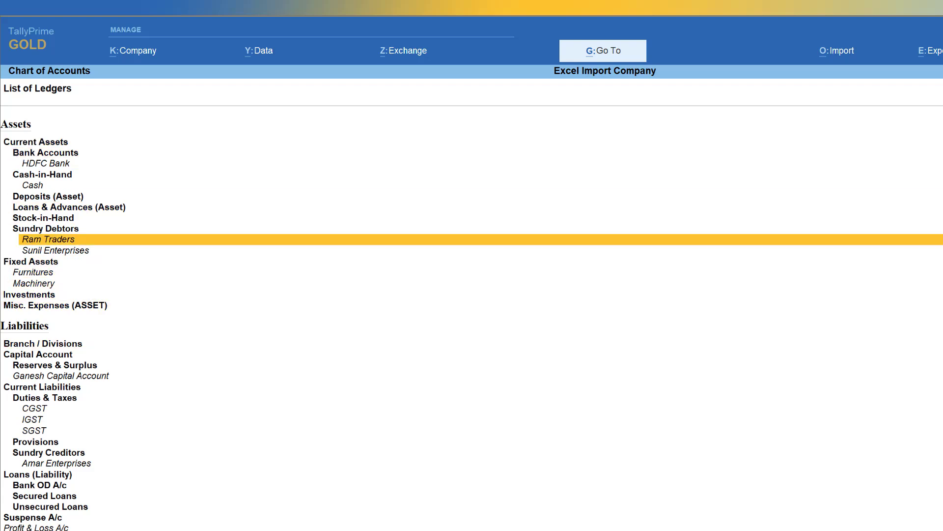
key(Return)
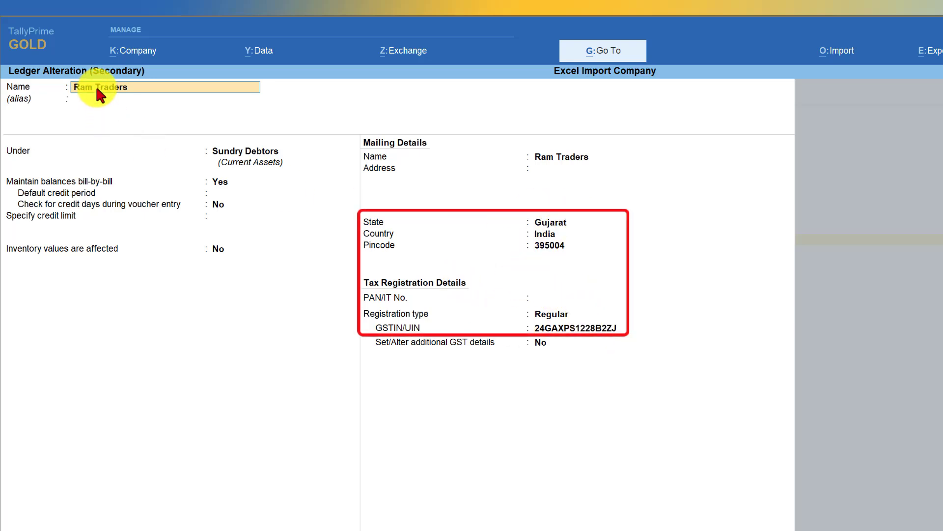
key(Escape)
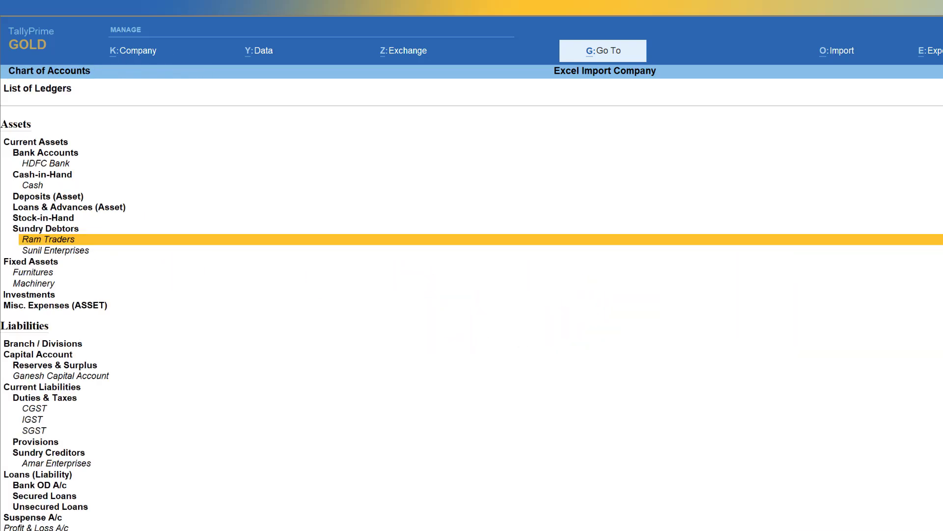
- Check the state, country, pincode and GST registration details of the Sunil Enterprises ledger
key(Down)
key(Return)
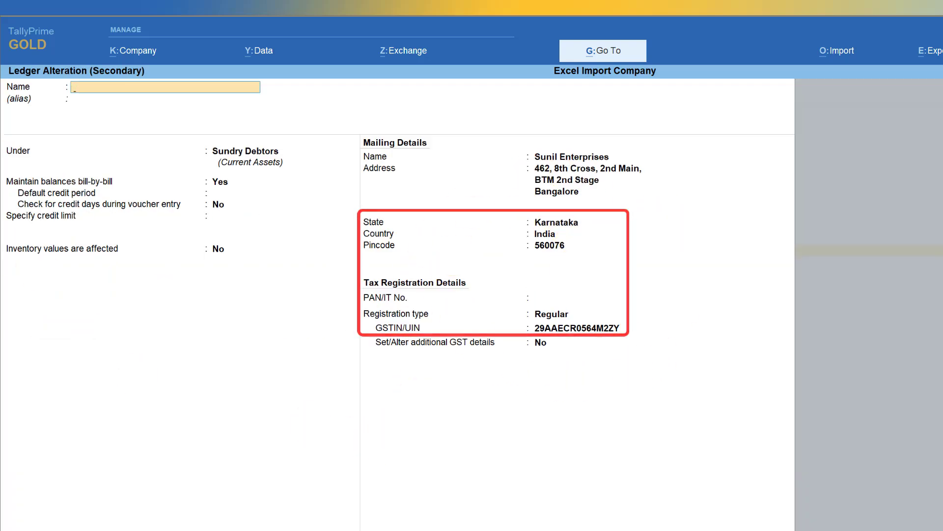
key(Escape)
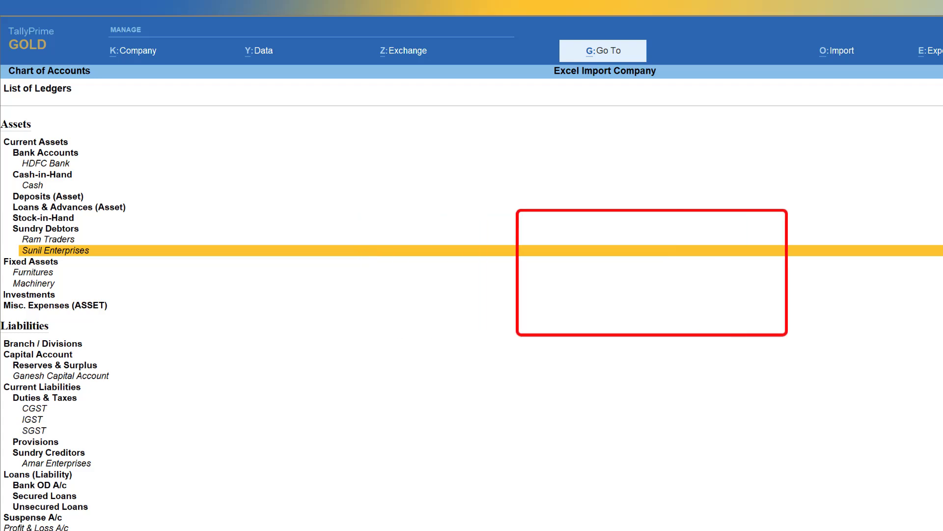
- Check the duty type, tax type and calculation percentage of the CGST ledger under Duties & Taxes
key(Down)
key(Down)
key(Down)
key(Down)
key(Down)
key(Down)
key(Down)
key(Down)
key(Down)
key(Down)
key(Down)
key(Down)
key(Down)
key(Up)
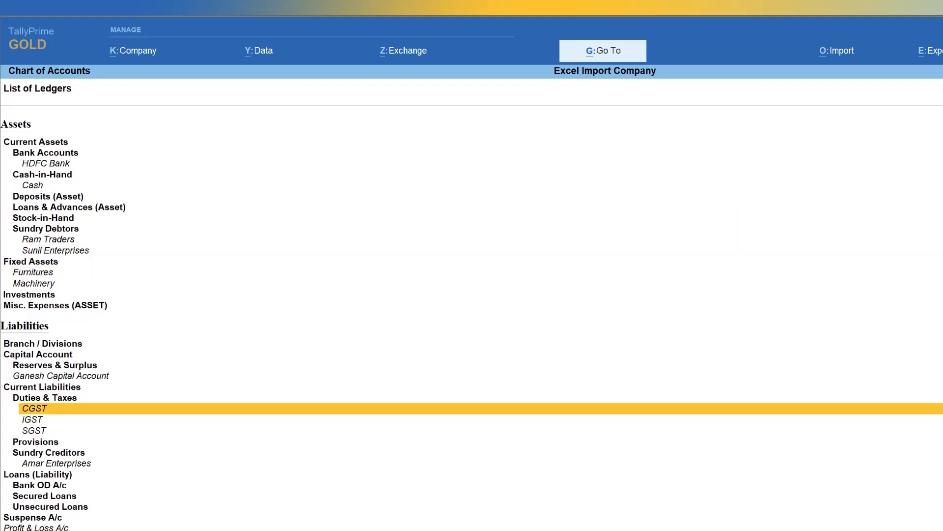
key(Return)
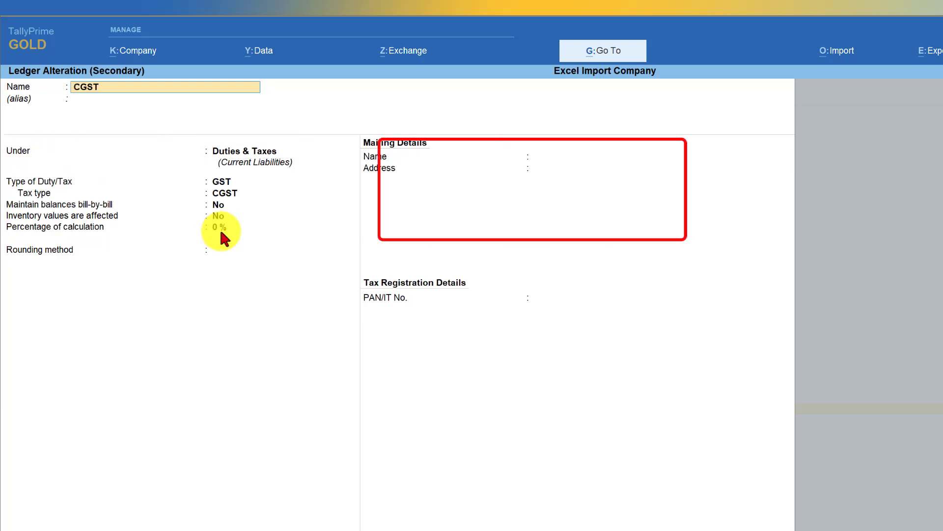
key(Escape)
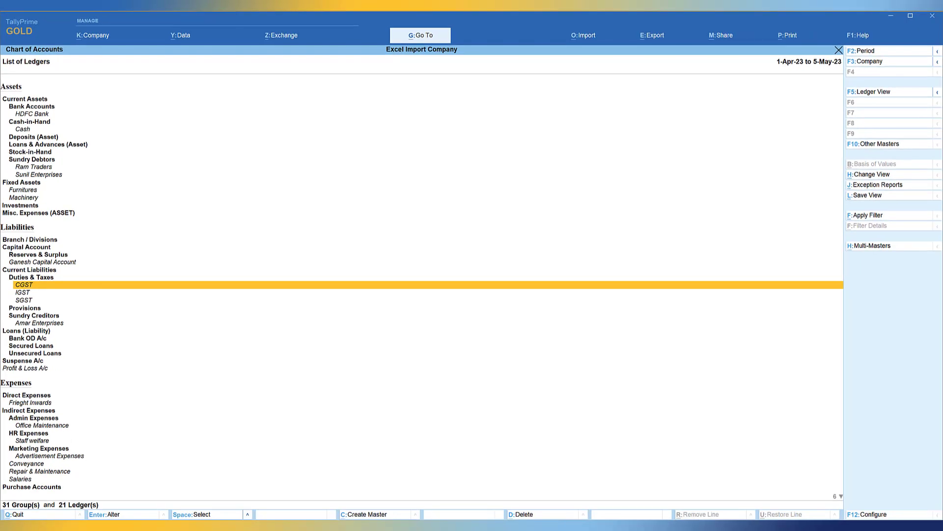
- Switch the chart of accounts from ledgers to the Stock Items masters
click(880, 148)
key(Down)
key(Down)
key(Down)
key(Down)
key(Down)
key(Down)
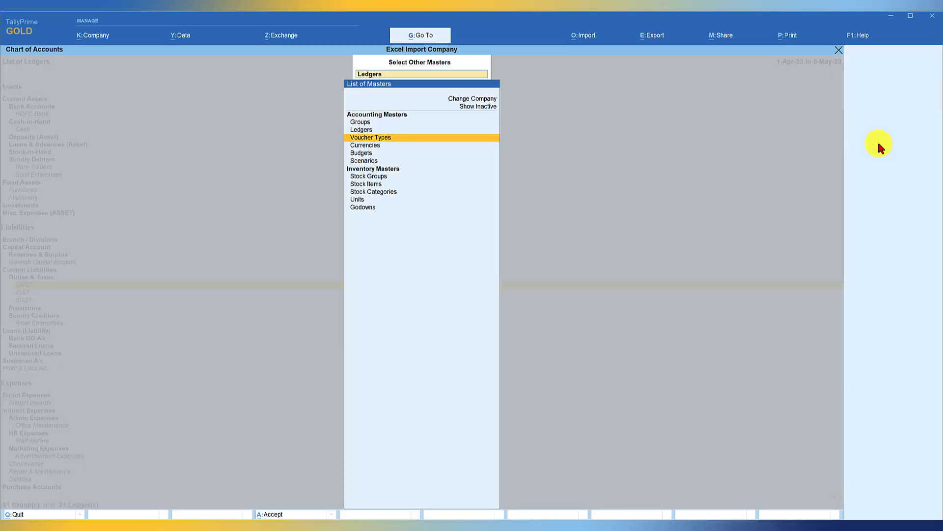
key(Return)
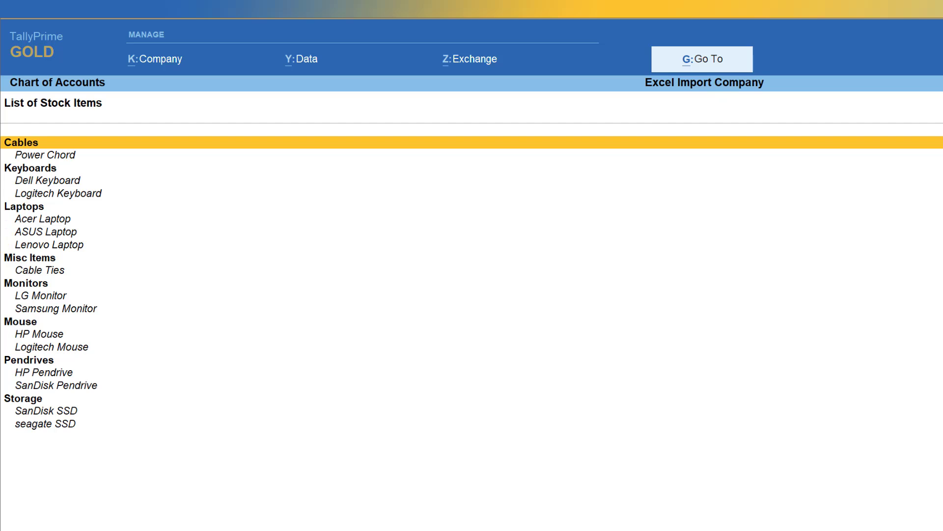
- Check the HSN/SAC and GST rate details of the Acer Laptop and ASUS Laptop stock items
key(Down)
key(Down)
key(Down)
key(Down)
key(Down)
key(Down)
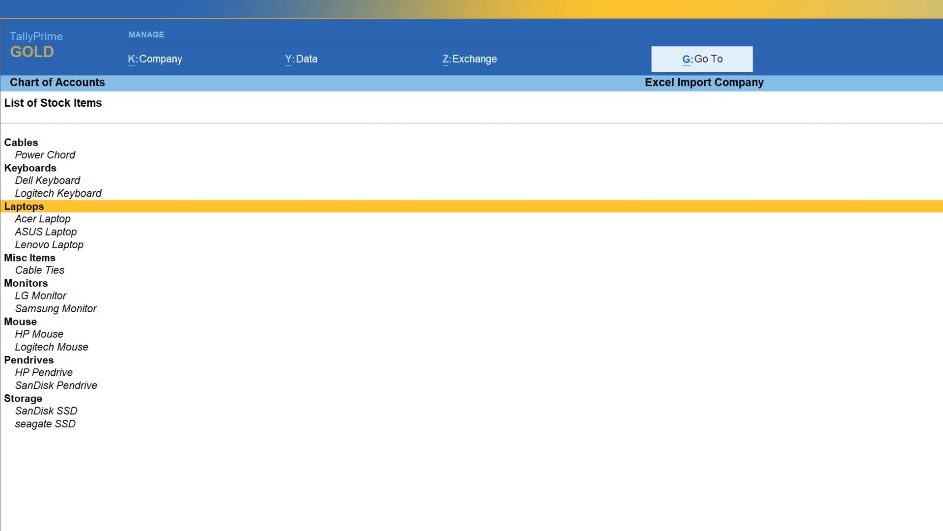
key(Return)
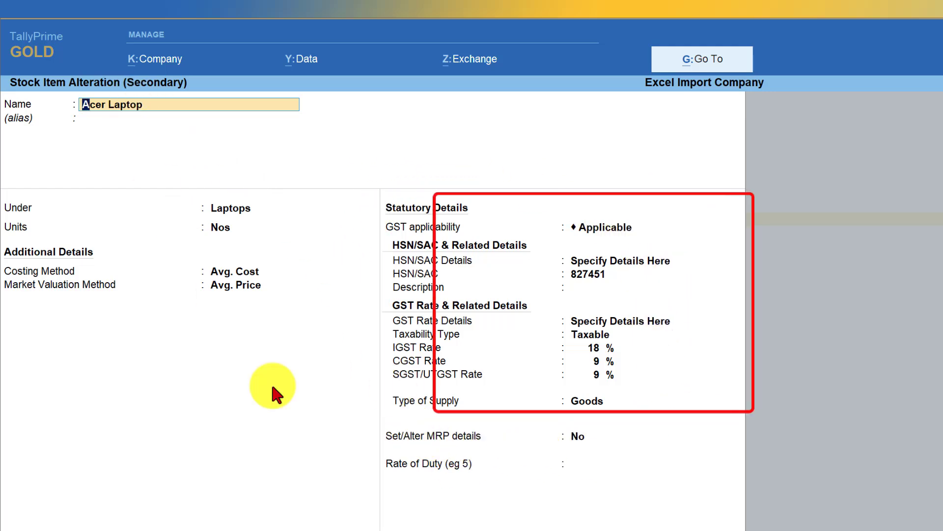
key(Escape)
key(Down)
key(Return)
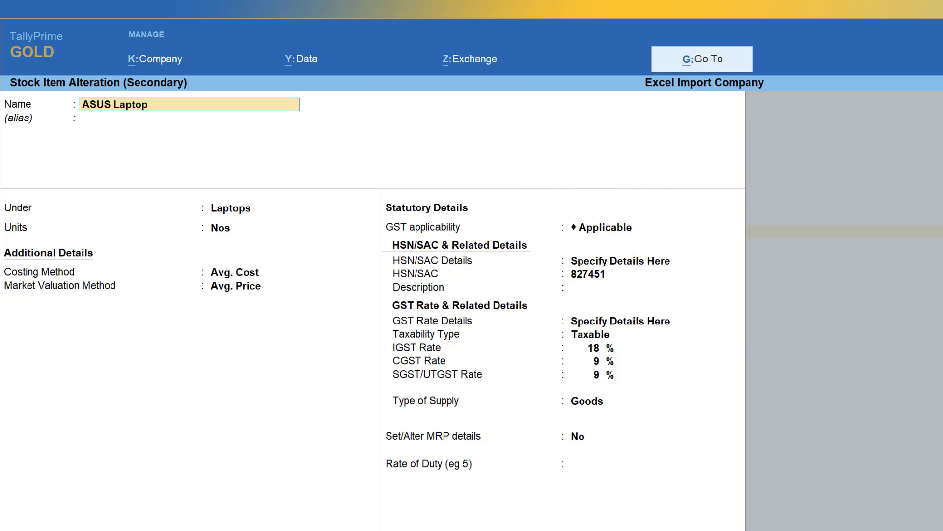
key(Escape)
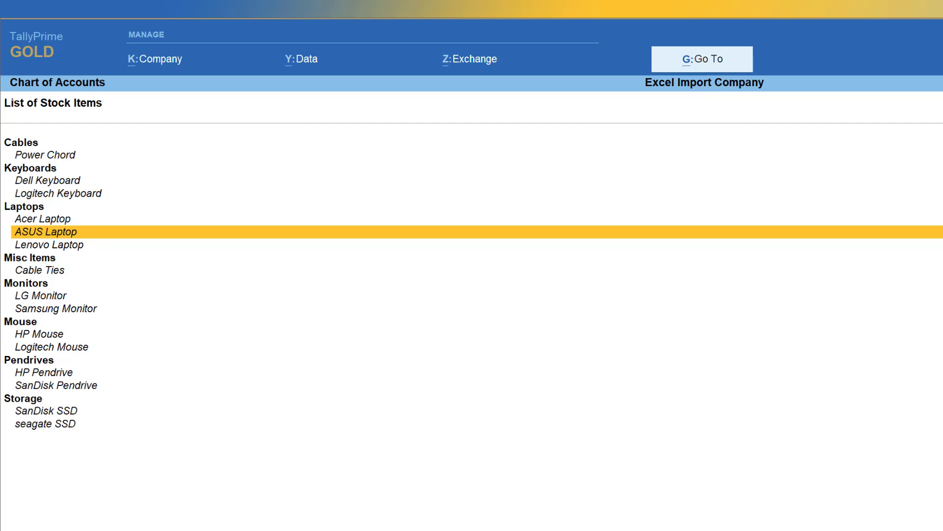
- Switch the chart of accounts to Units and check the Unit Quantity Code of the Nos unit
click(890, 147)
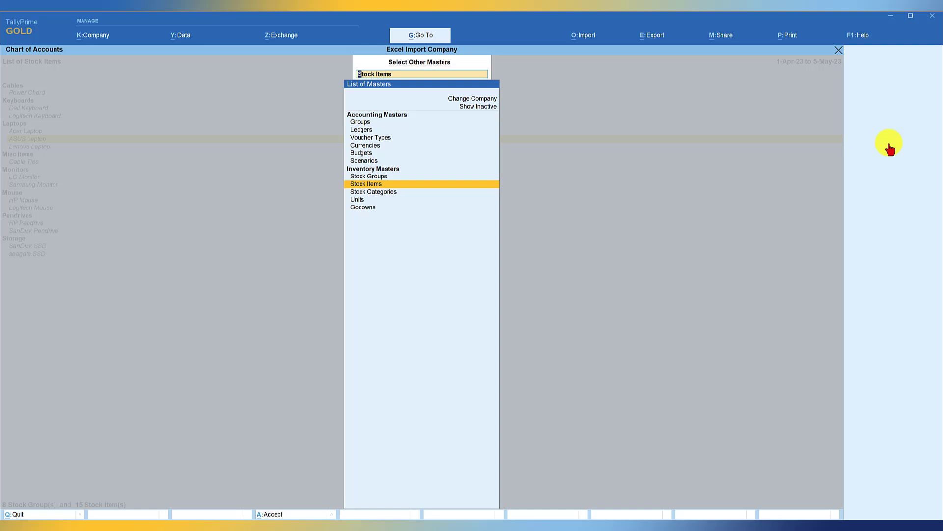
key(Down)
key(Down)
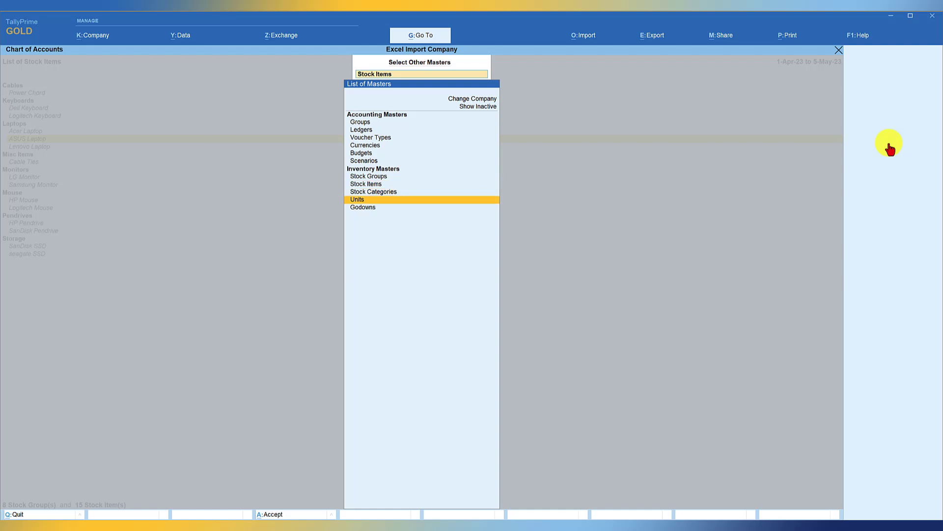
key(Return)
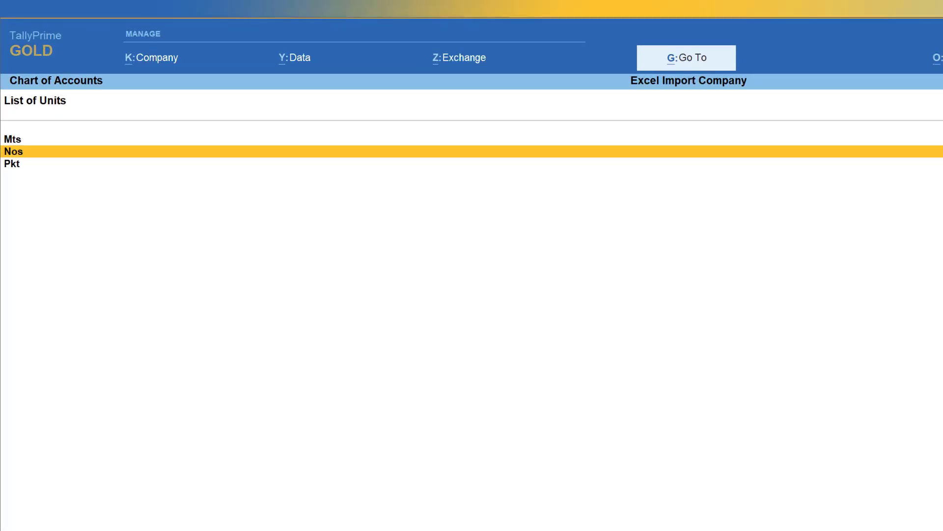
key(Return)
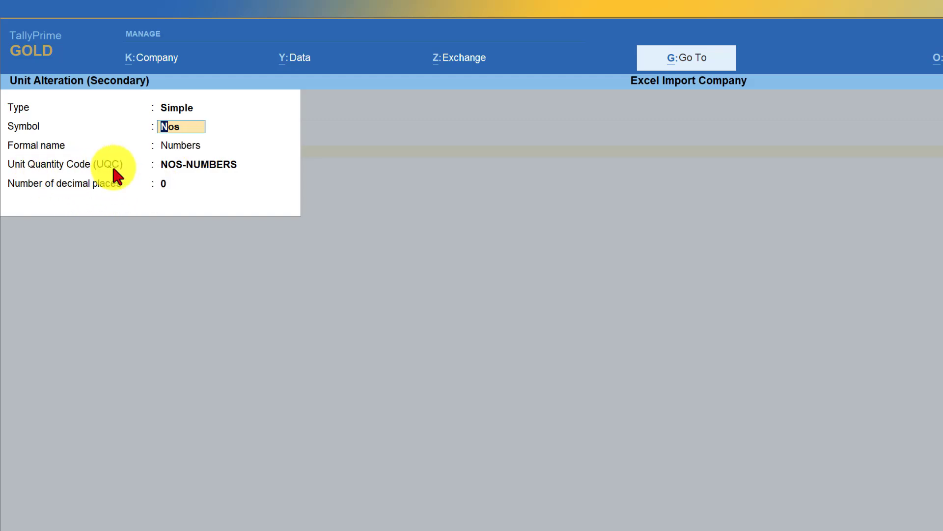
click(194, 165)
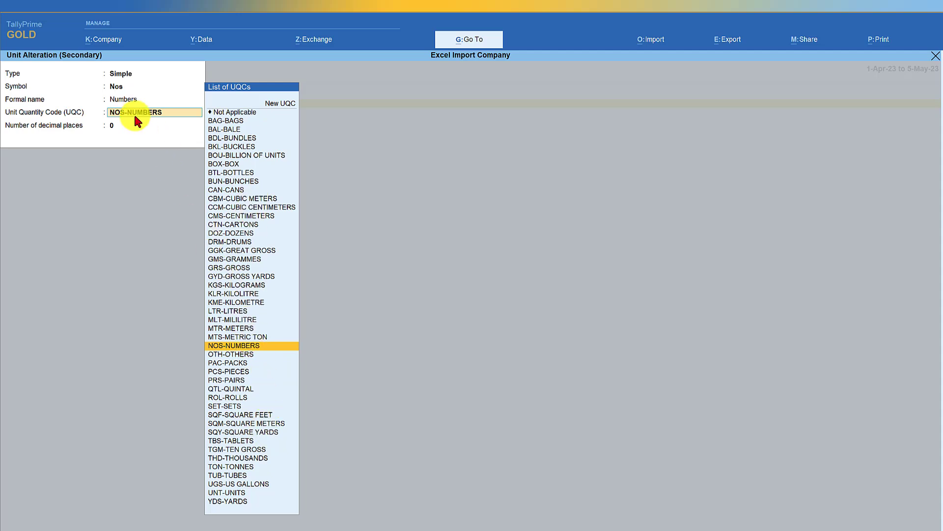
key(ctrl+a)
- Check the Unit Quantity Code of the Mts unit, and return to the Gateway of Tally
key(Up)
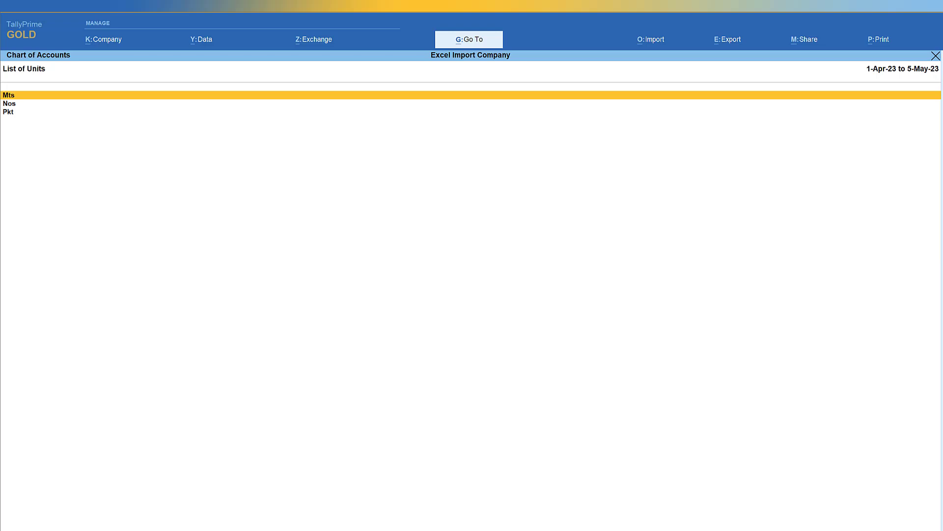
key(Return)
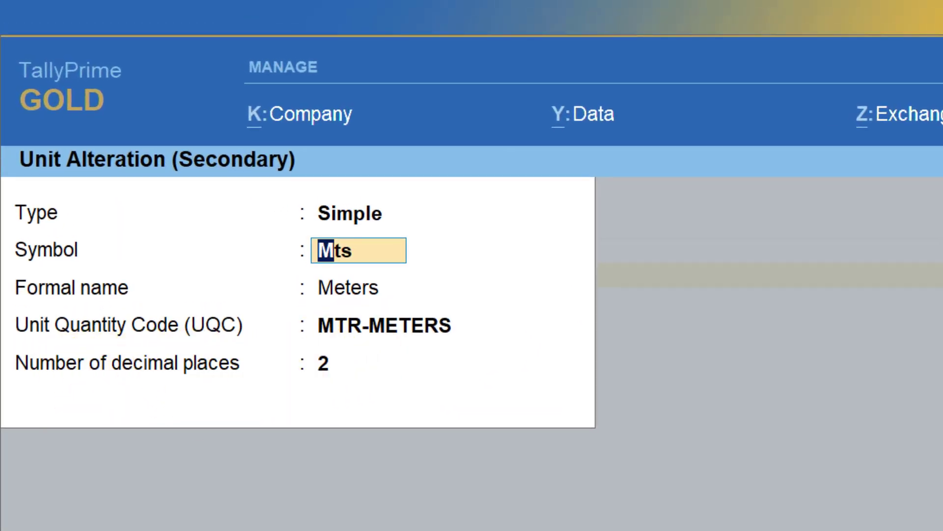
key(Escape)
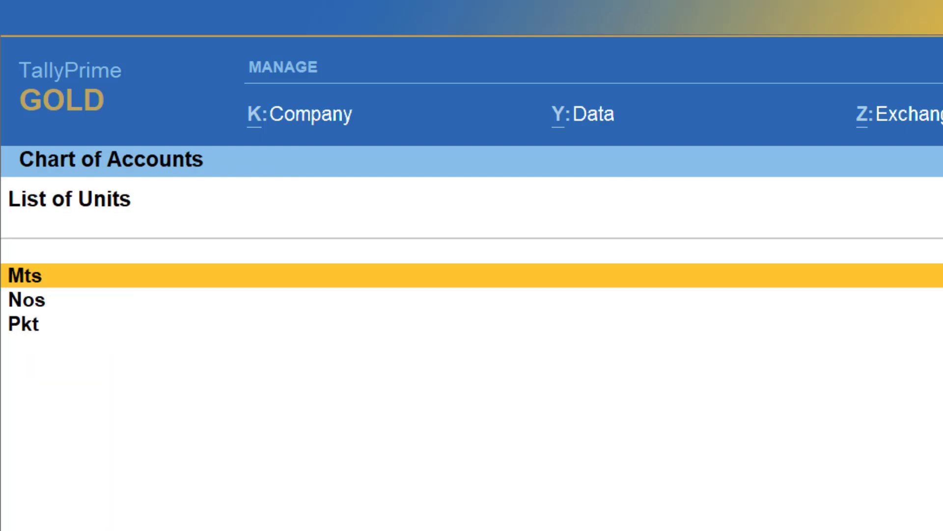
key(Escape)
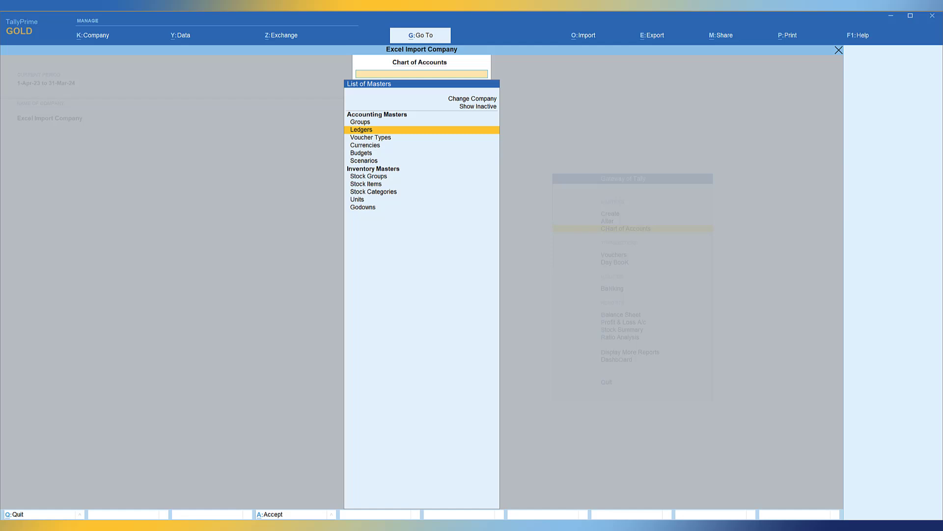
key(Escape)
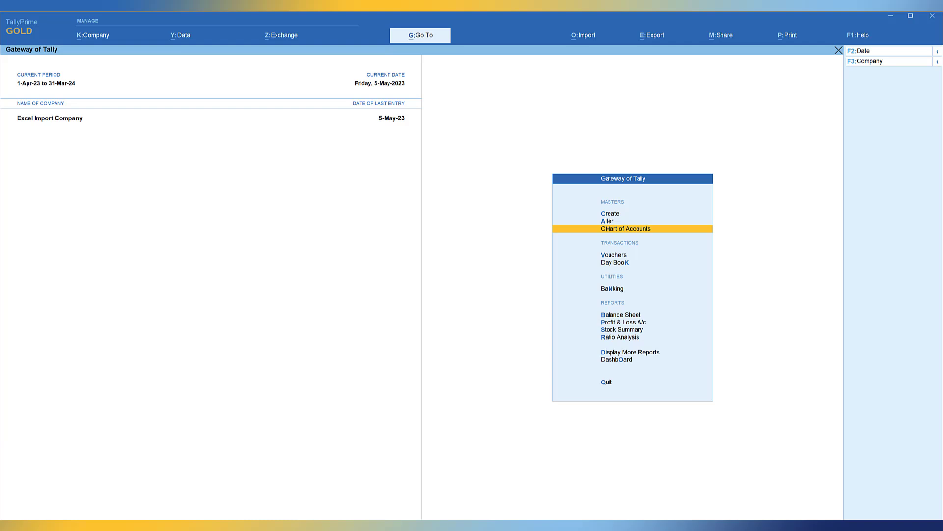
- Switch to the AccountingVouchers workbook in Excel and check the Read Me rows for Buyer/Supplier GSTIN/UIN and Place of Supply
click(431, 473)
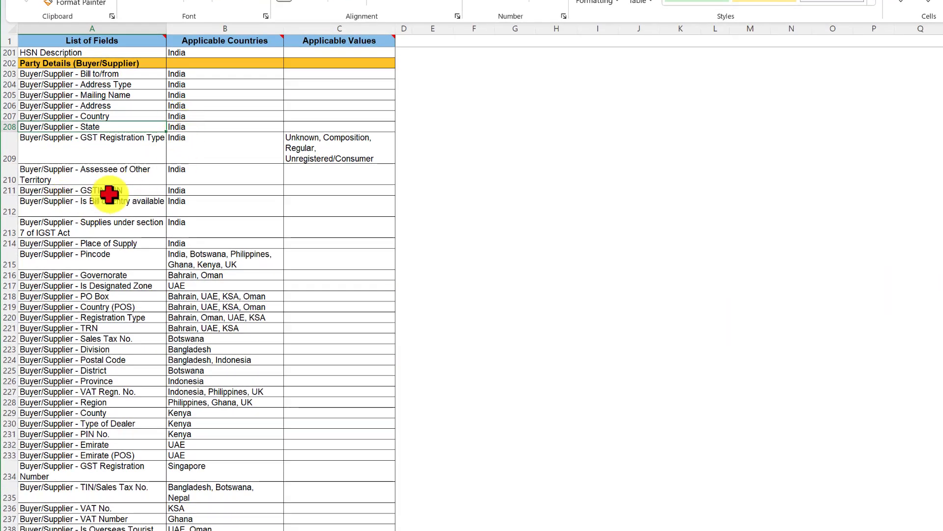
click(183, 190)
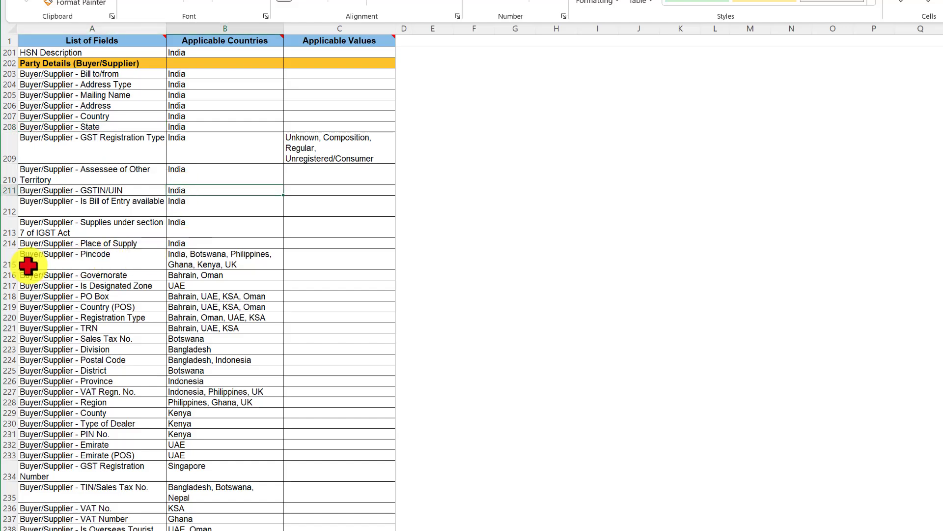
click(108, 244)
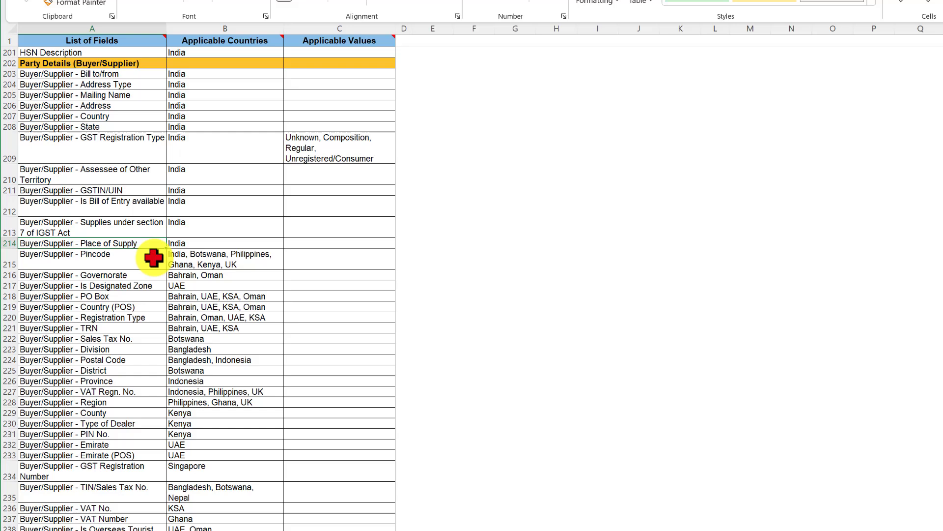
click(195, 244)
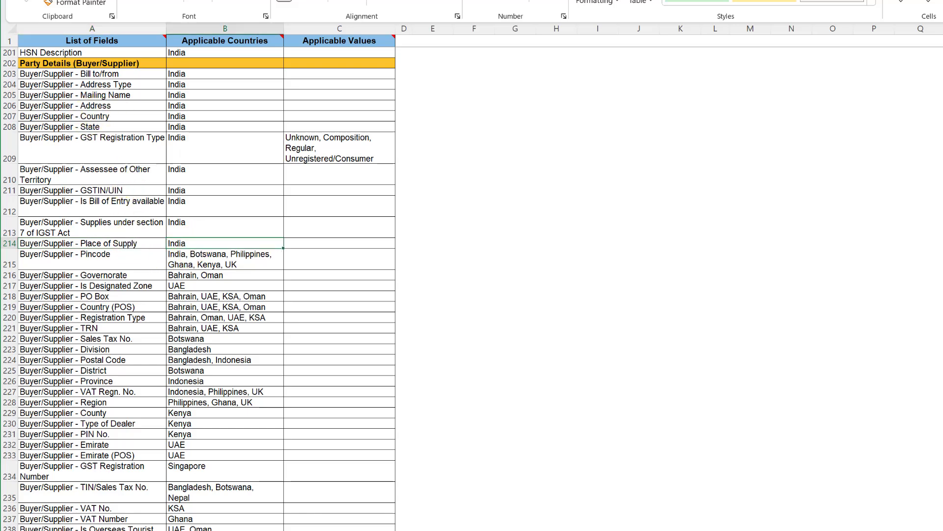
- Open the Accounting Voucher worksheet and examine the party, Sales, CGST and SGST lines with their ledger amounts in the first sales voucher
click(113, 530)
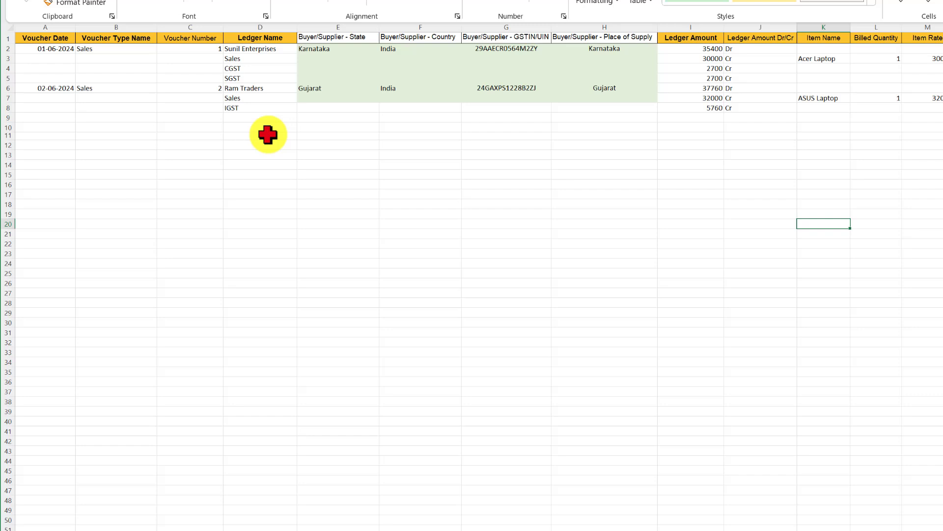
click(707, 49)
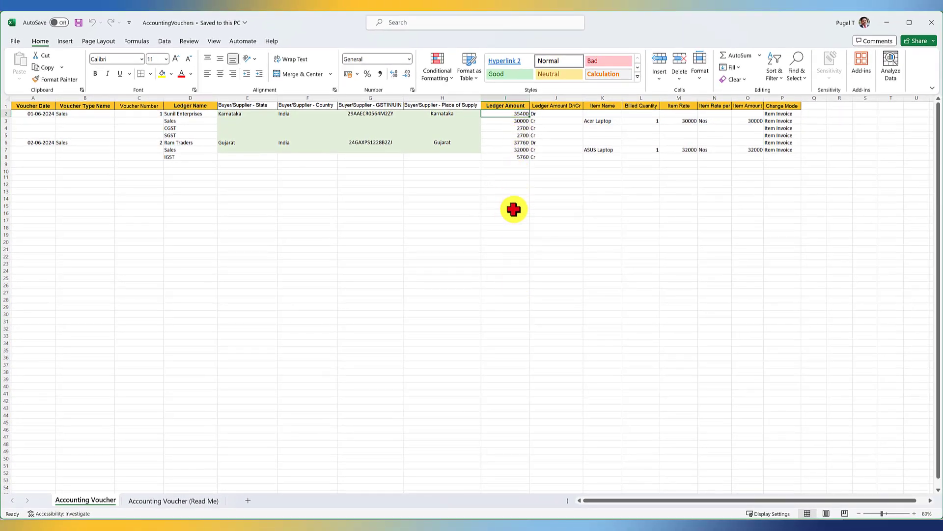
click(512, 122)
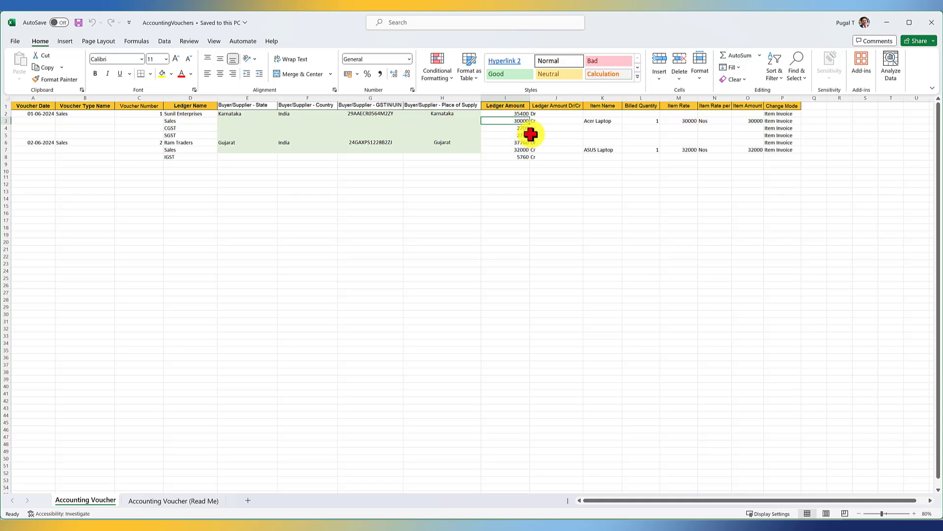
click(175, 129)
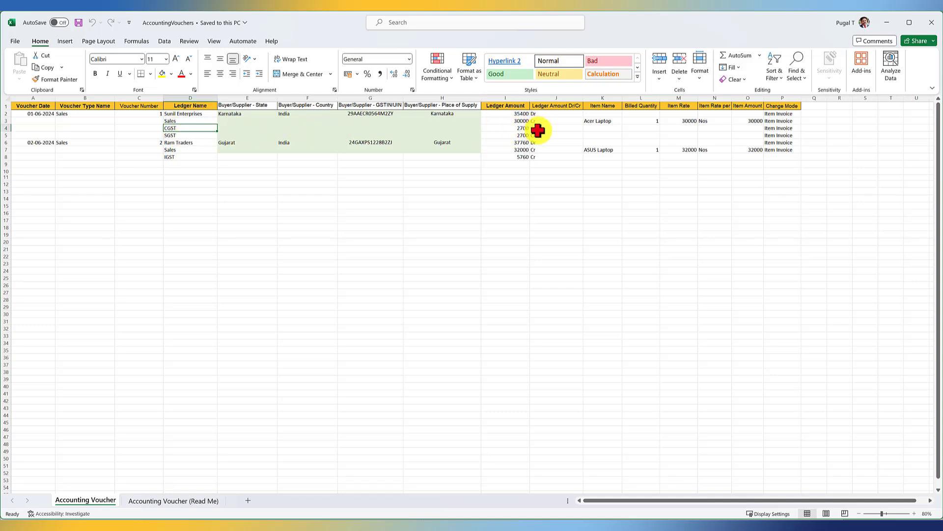
click(173, 136)
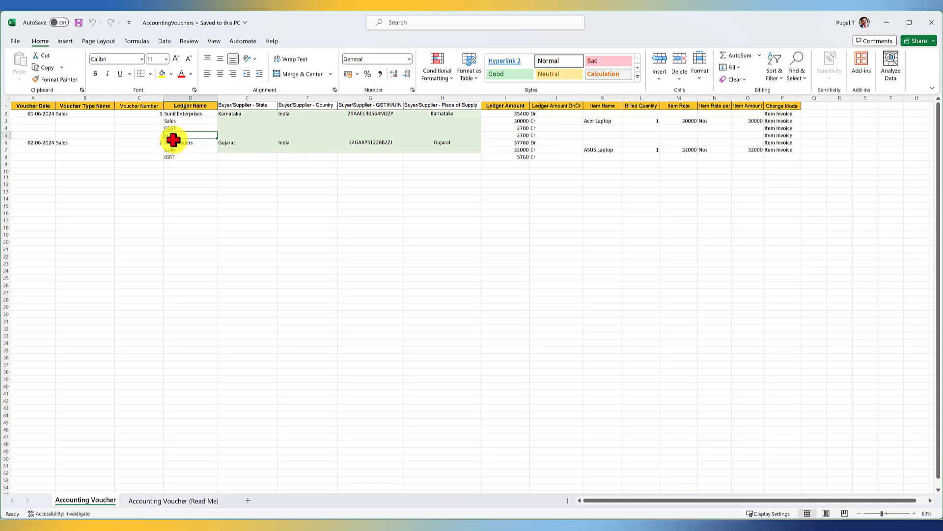
click(544, 135)
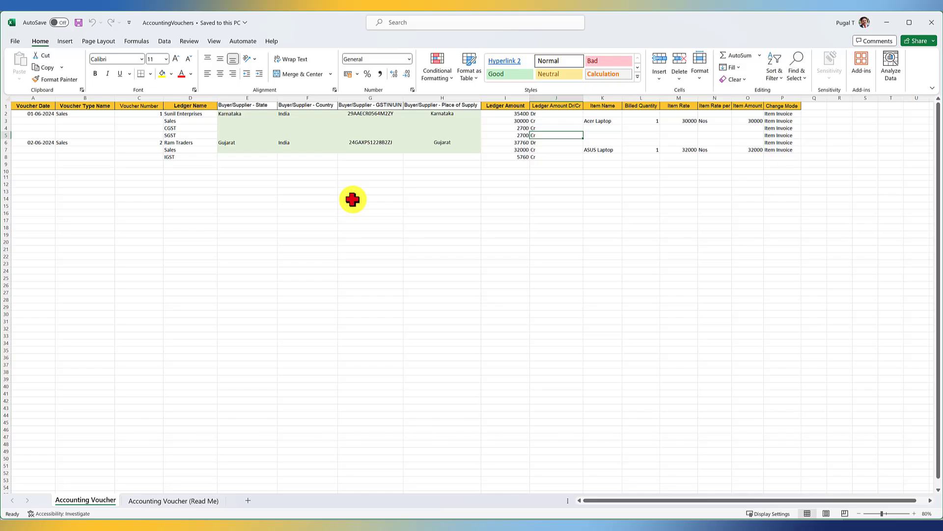
- Switch to TallyPrime and set up a transaction import from the Accounting Voucher worksheet of AccountingVouchers.xlsx in D:\ExcelData with the Default Template
key(alt+Tab)
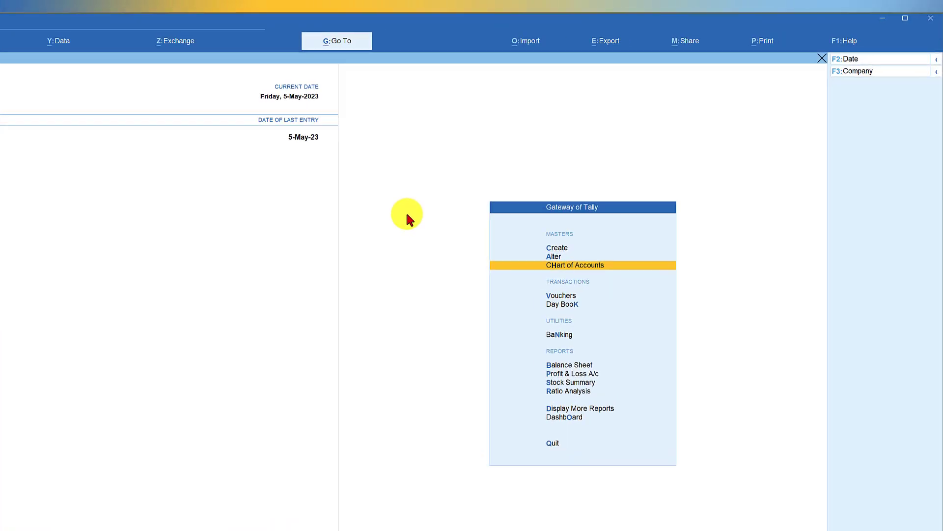
click(583, 36)
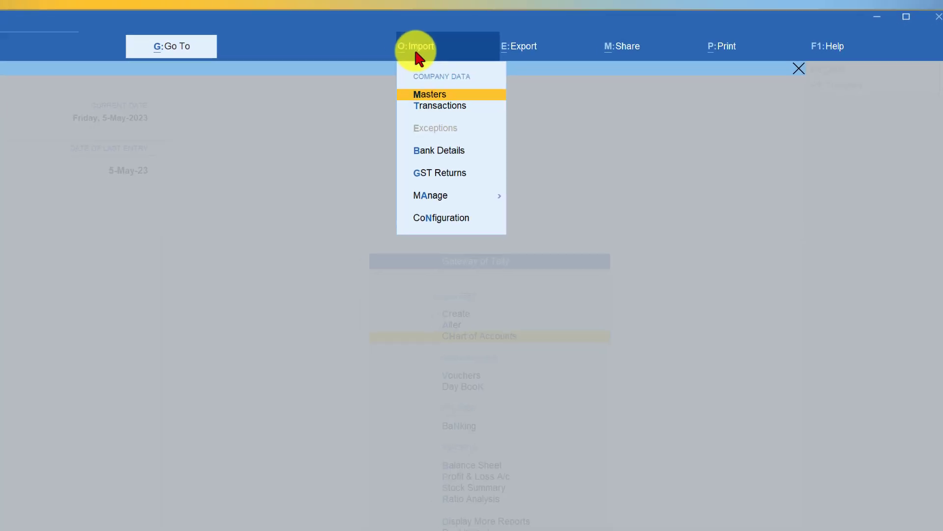
key(t)
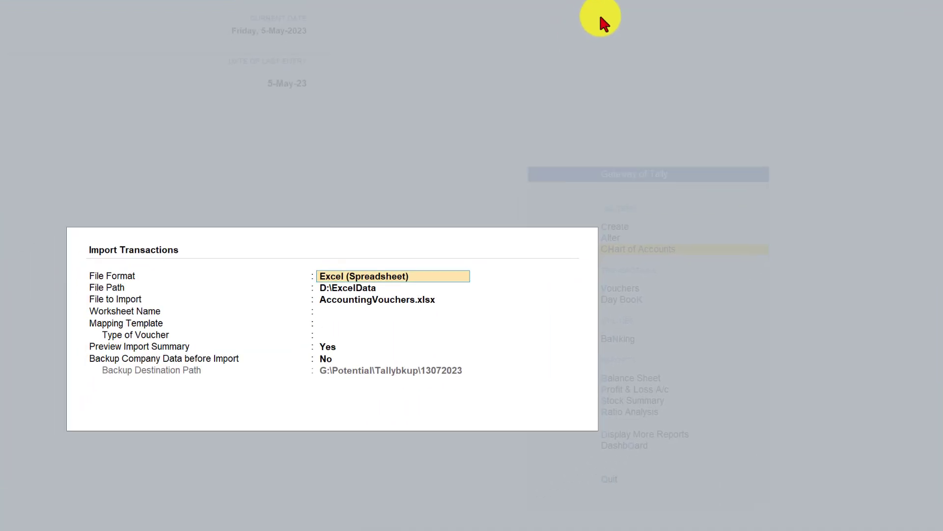
key(Return)
key(Return)
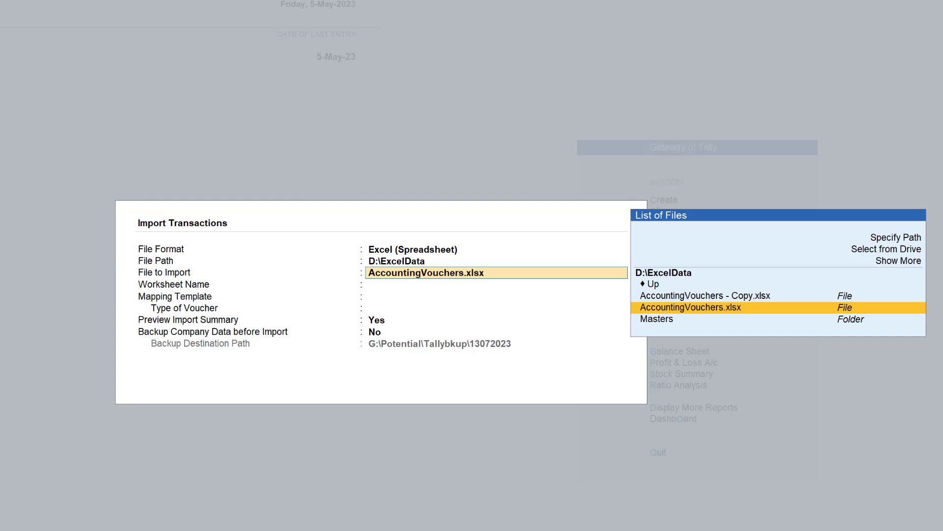
key(Return)
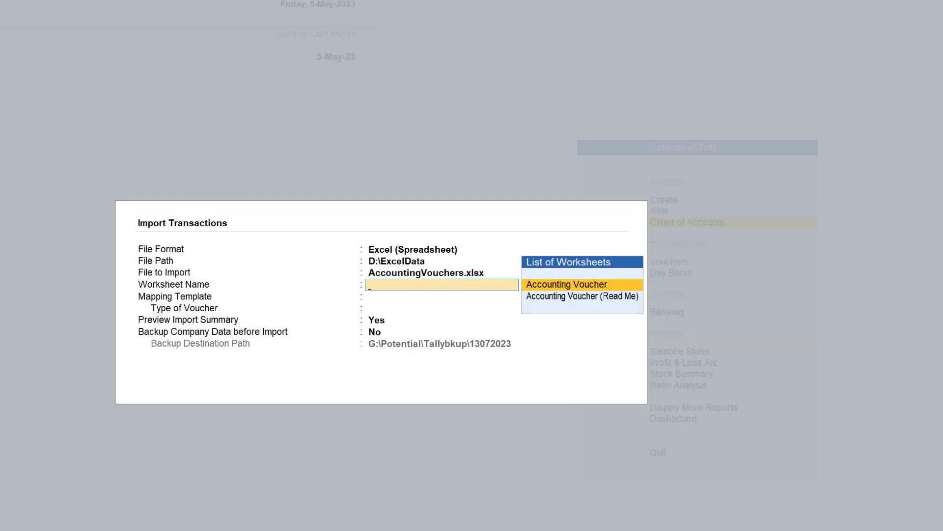
key(Return)
key(Return)
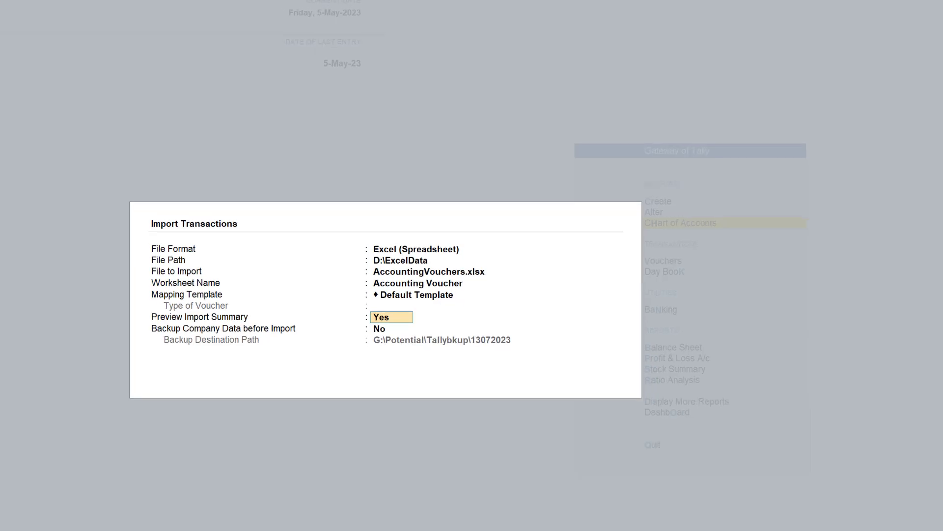
- Preview the import summary for the accounting vouchers, import them, and return to the Gateway of Tally
key(ctrl+a)
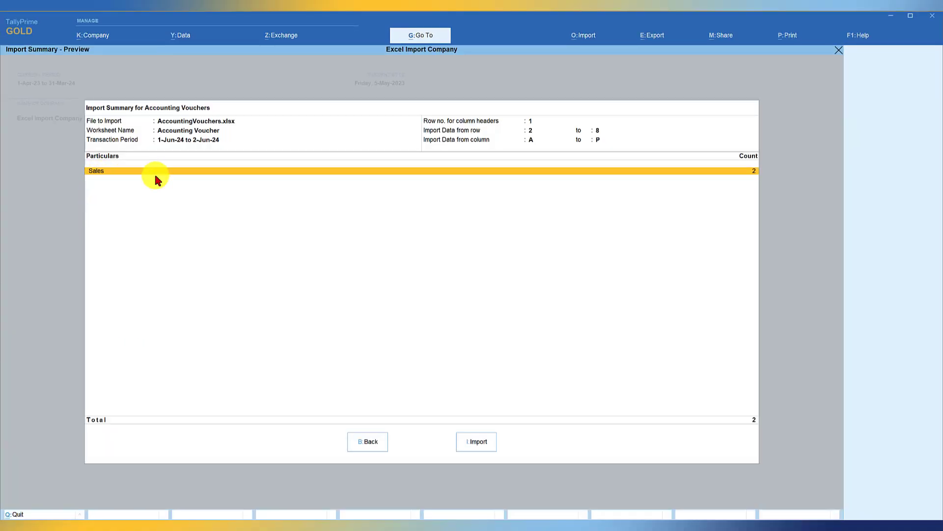
click(480, 442)
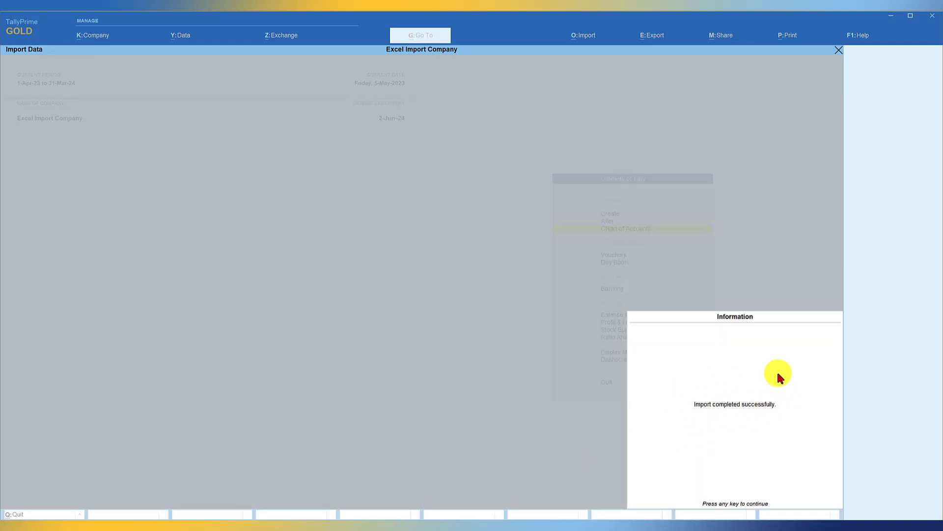
key(Return)
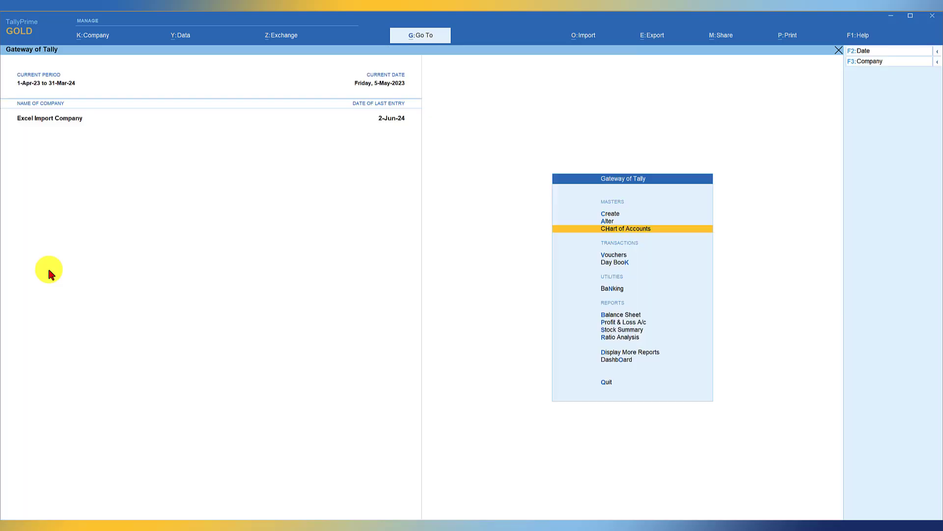
- Open the first sales voucher from the Day Book and check its party details, including GSTIN/UIN and Place of Supply
key(k)
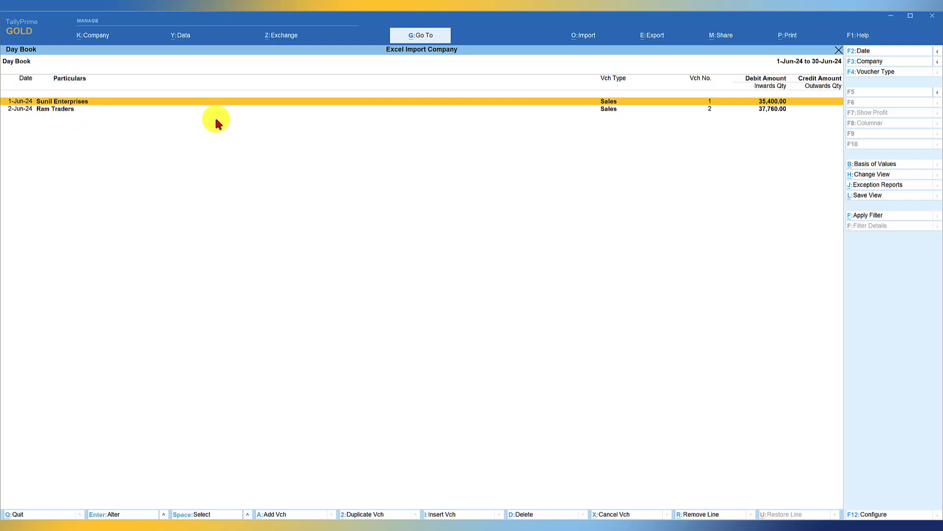
key(Return)
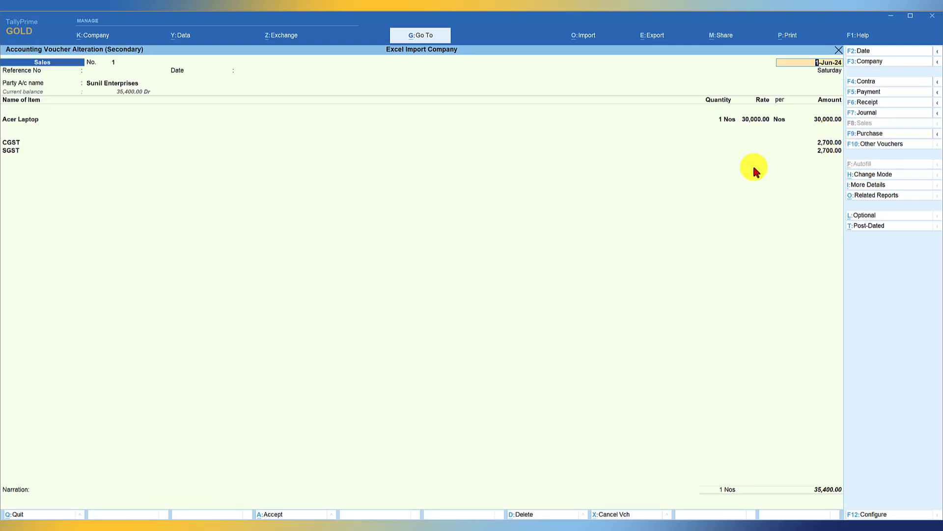
click(110, 88)
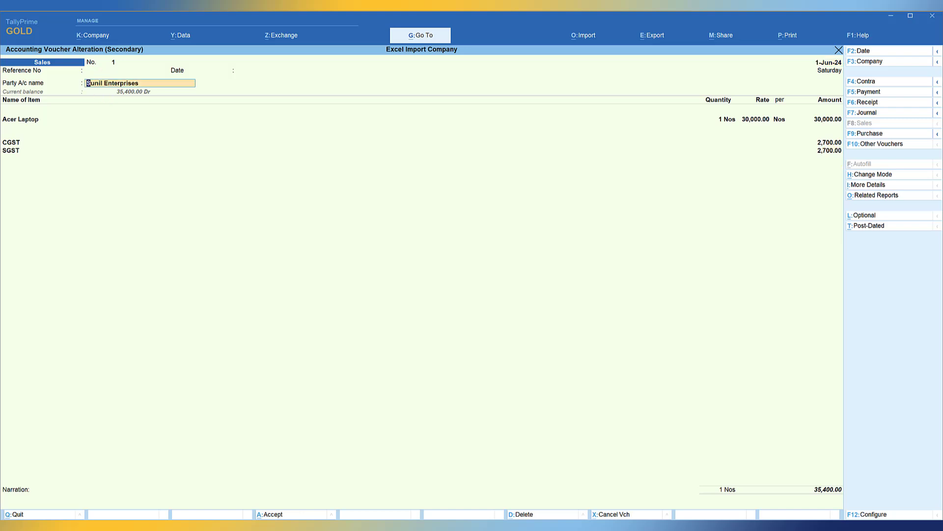
key(Return)
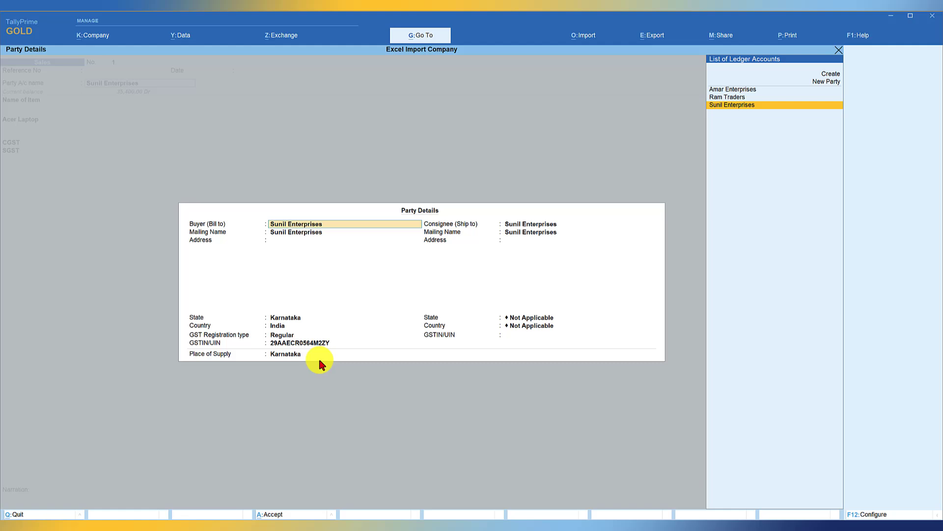
key(ctrl+a)
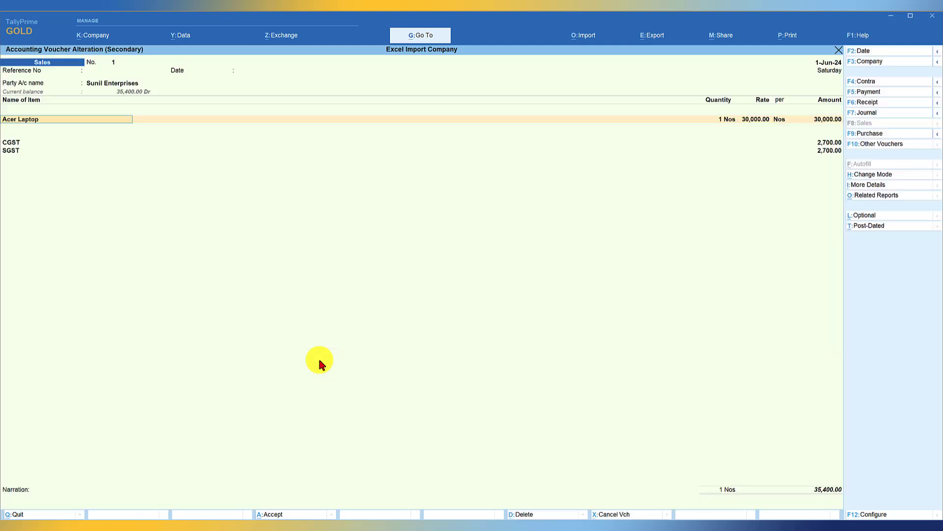
- Preview the Tax Invoice printout of the first sales voucher, and return to the Day Book
key(ctrl+p)
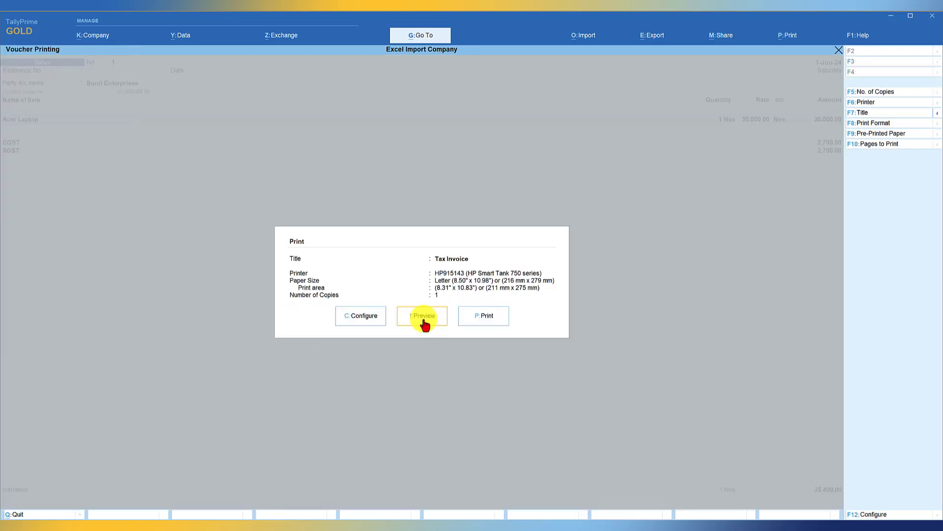
click(422, 318)
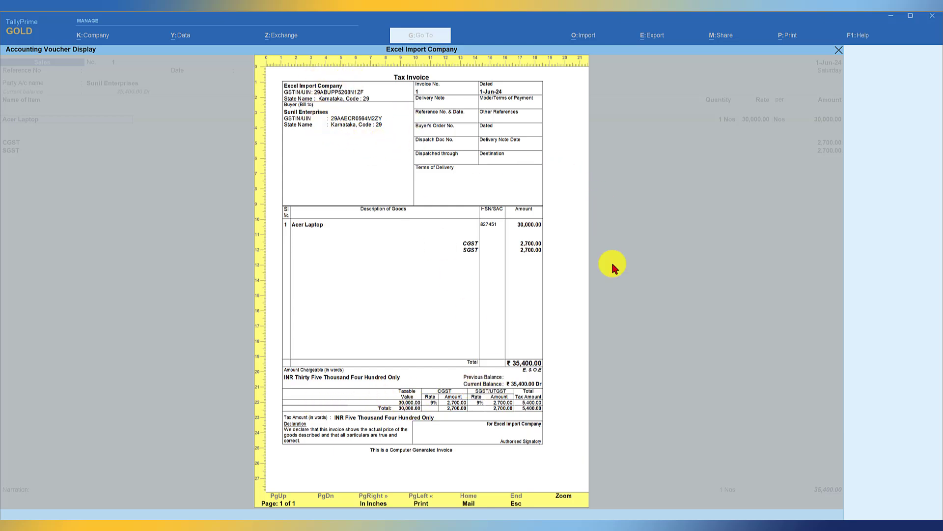
key(Escape)
key(Escape)
- Check the ASUS Laptop and IGST lines in the second sales voucher, and return to the Day Book
key(Down)
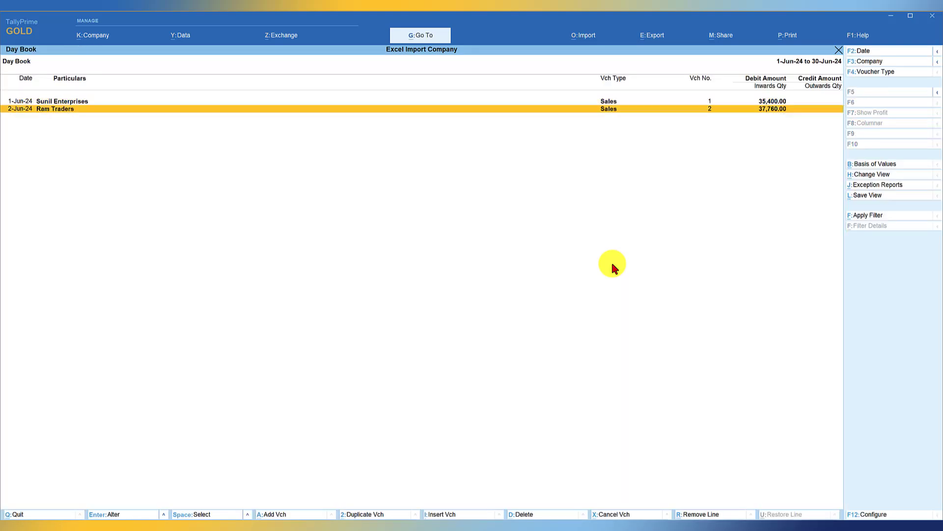
key(Return)
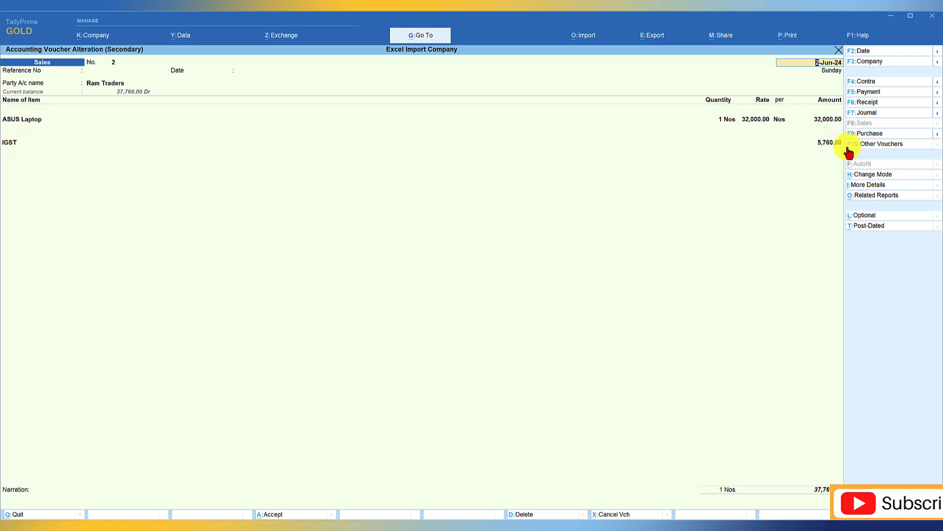
key(Escape)
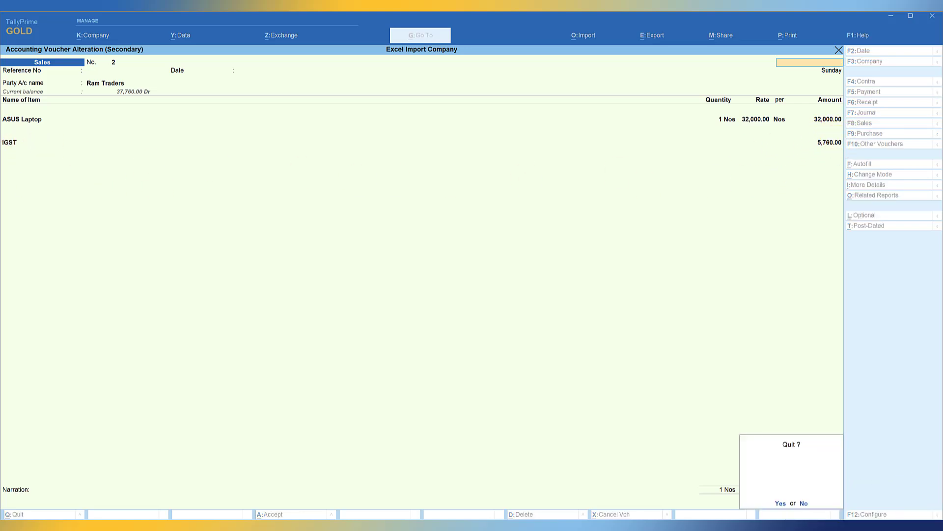
key(Return)
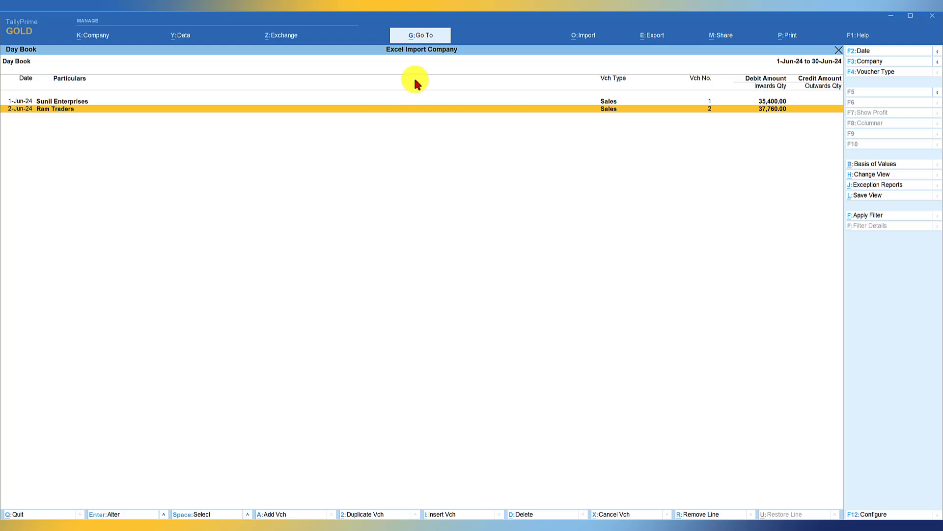
- Open the GSTR-1 report and set its period to 1-Jun-24 to 30-Jun-24
click(422, 36)
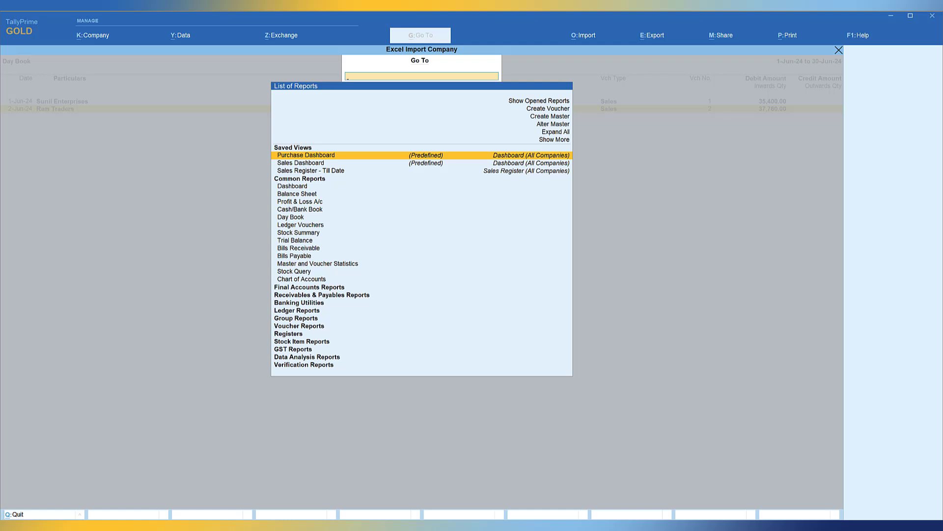
text(1)
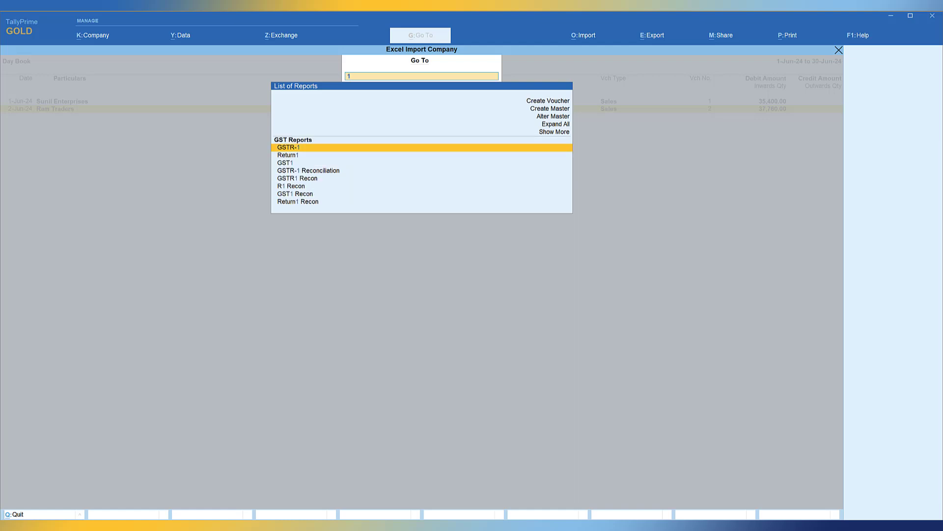
key(Return)
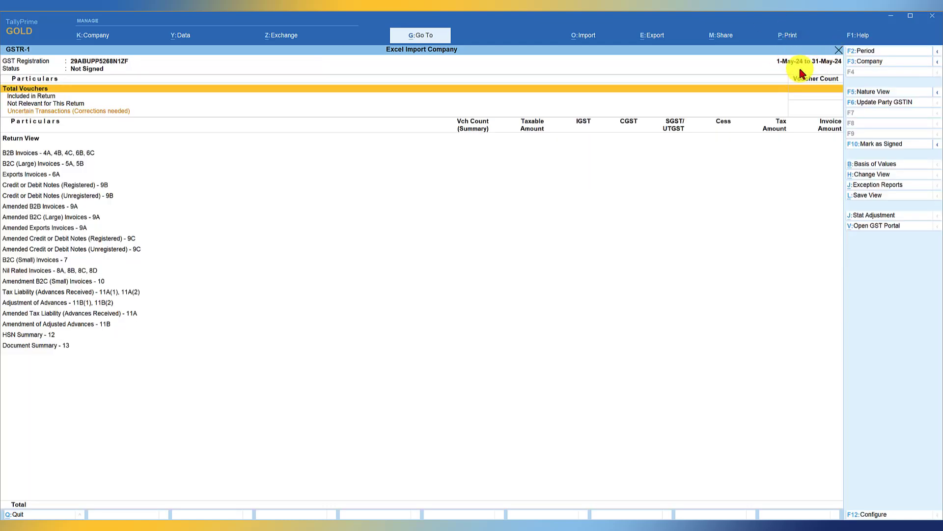
key(F2)
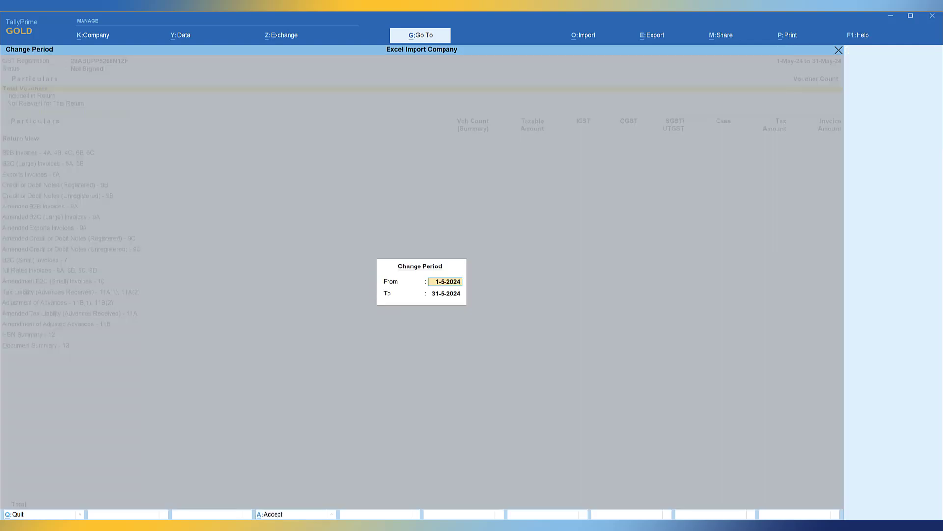
text(jun)
key(Return)
text(jun)
key(Return)
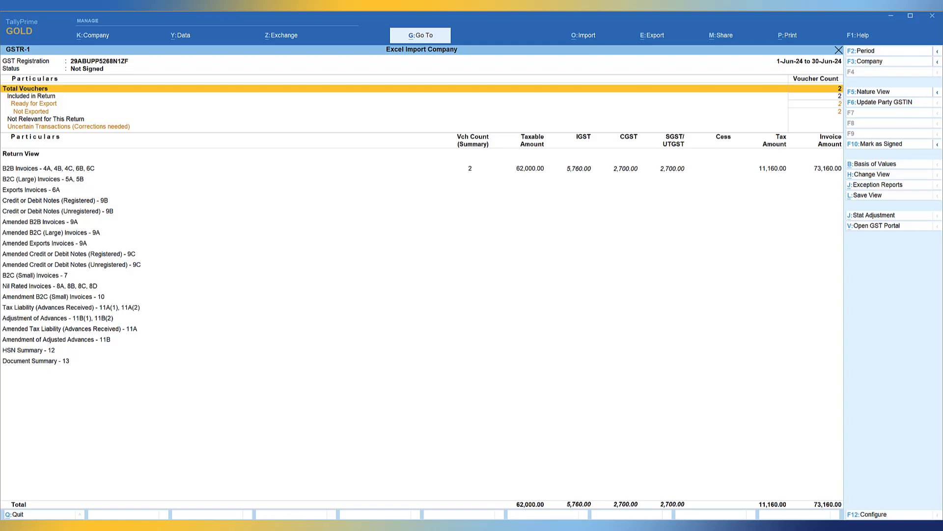
- Select the B2B Invoices line in the GSTR-1 return view
click(31, 168)
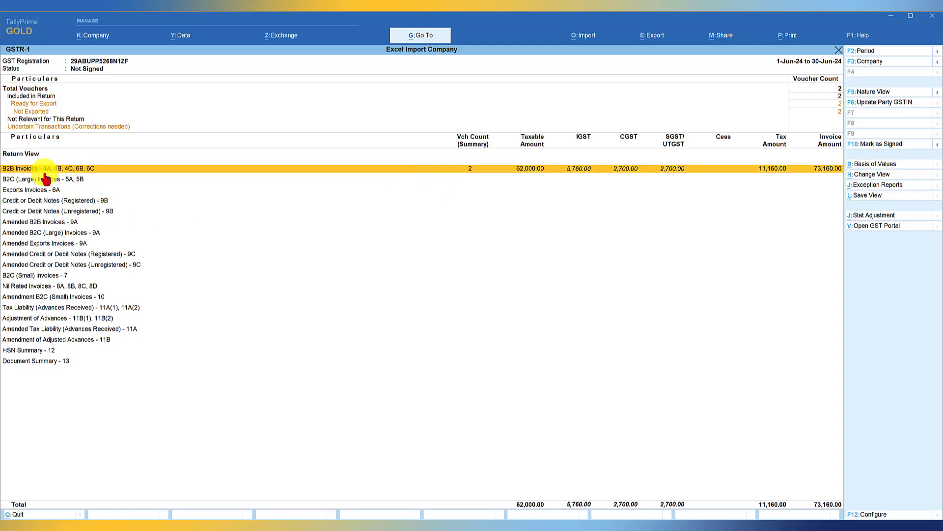